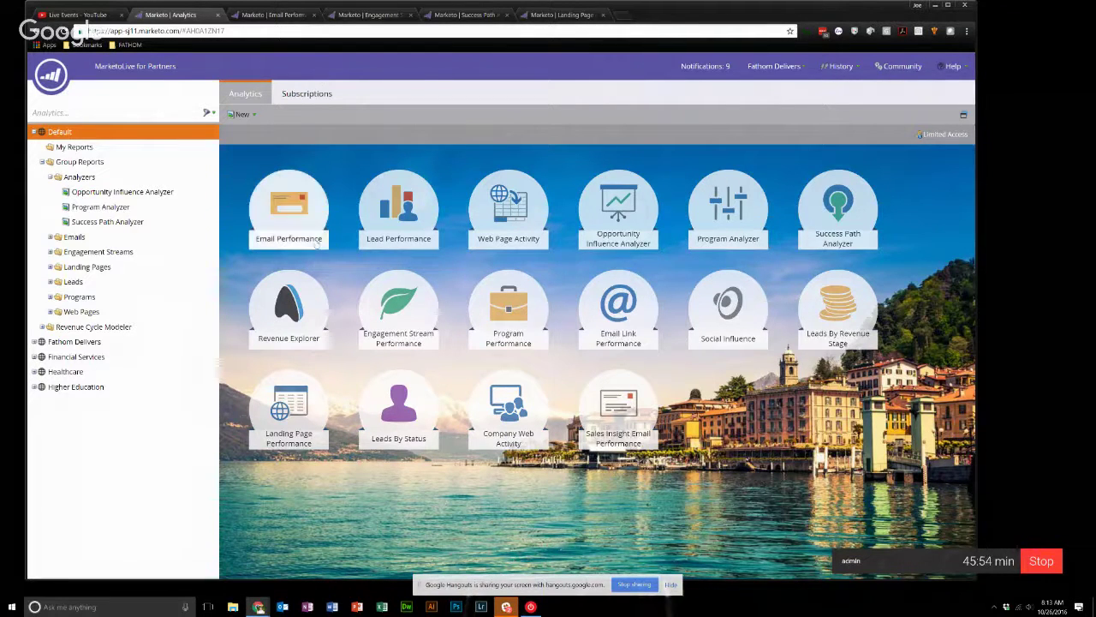
Open the Subscriptions list and start a New Report Subscription.
{"action": "left_click", "coordinate": [294, 96]}
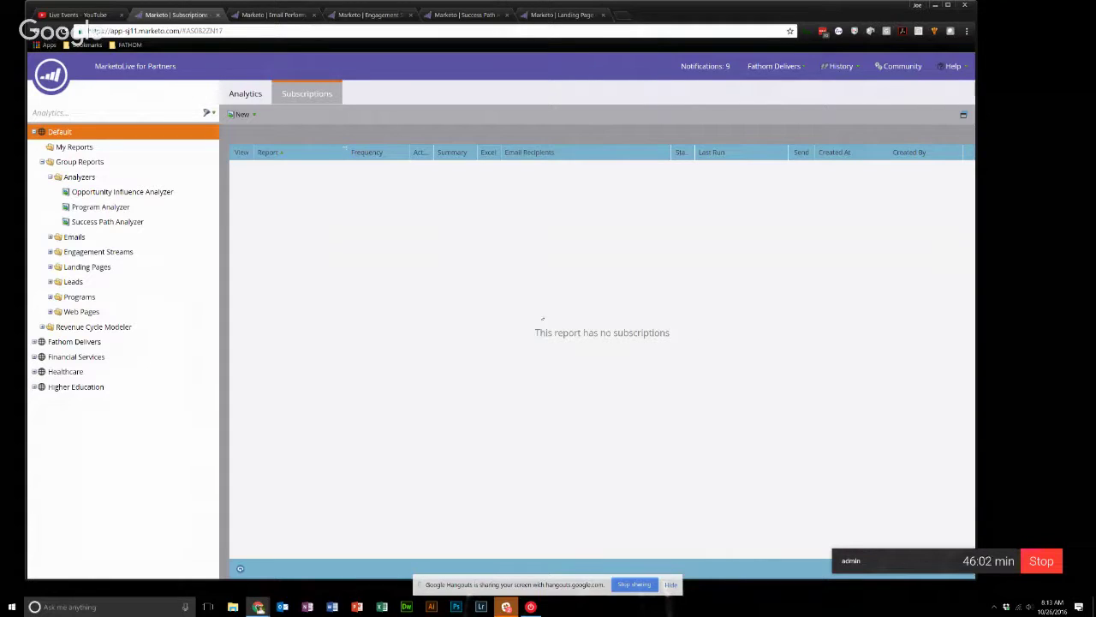
{"action": "left_click", "coordinate": [242, 113]}
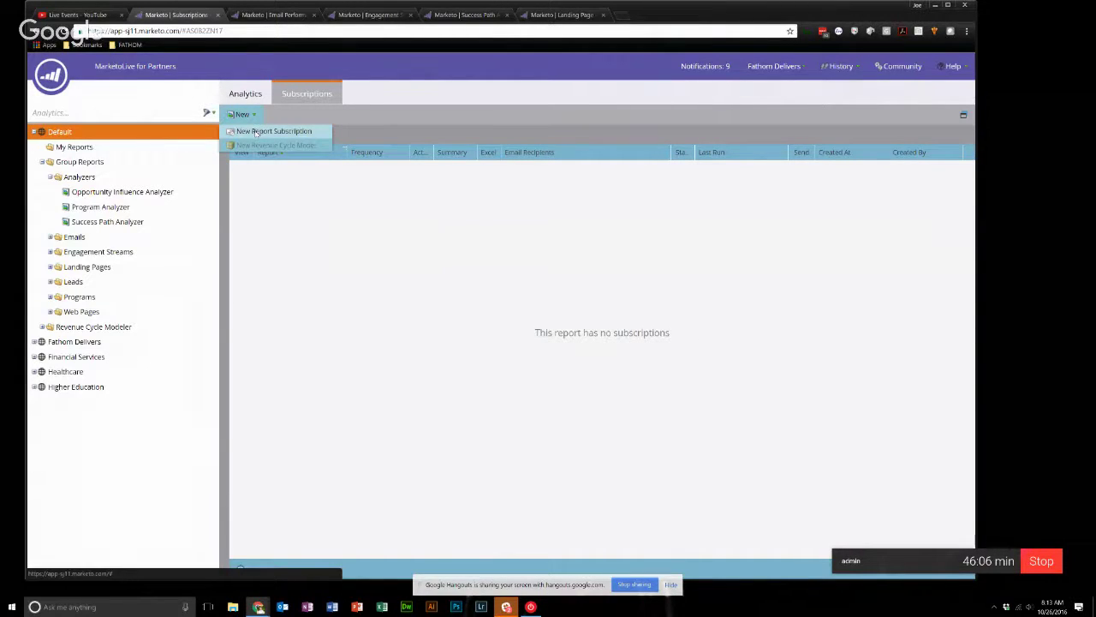
{"action": "left_click", "coordinate": [255, 132]}
Review the Report Source, Subscribe To and Frequency options, keeping Default and Daily, then discard the subscription.
{"action": "left_click", "coordinate": [499, 248]}
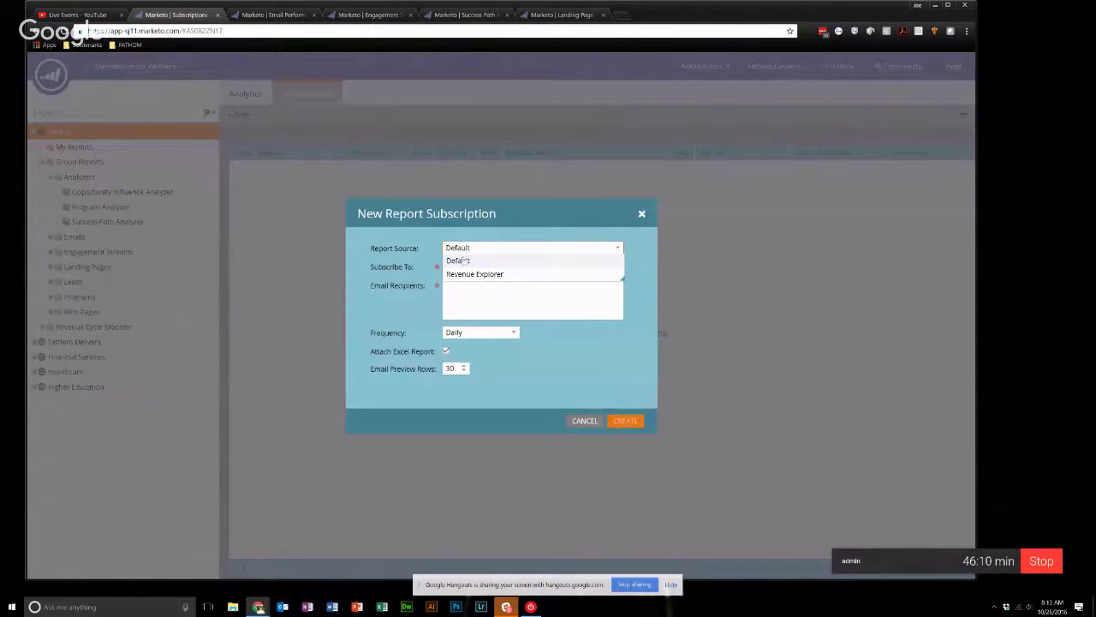
{"action": "left_click", "coordinate": [466, 303]}
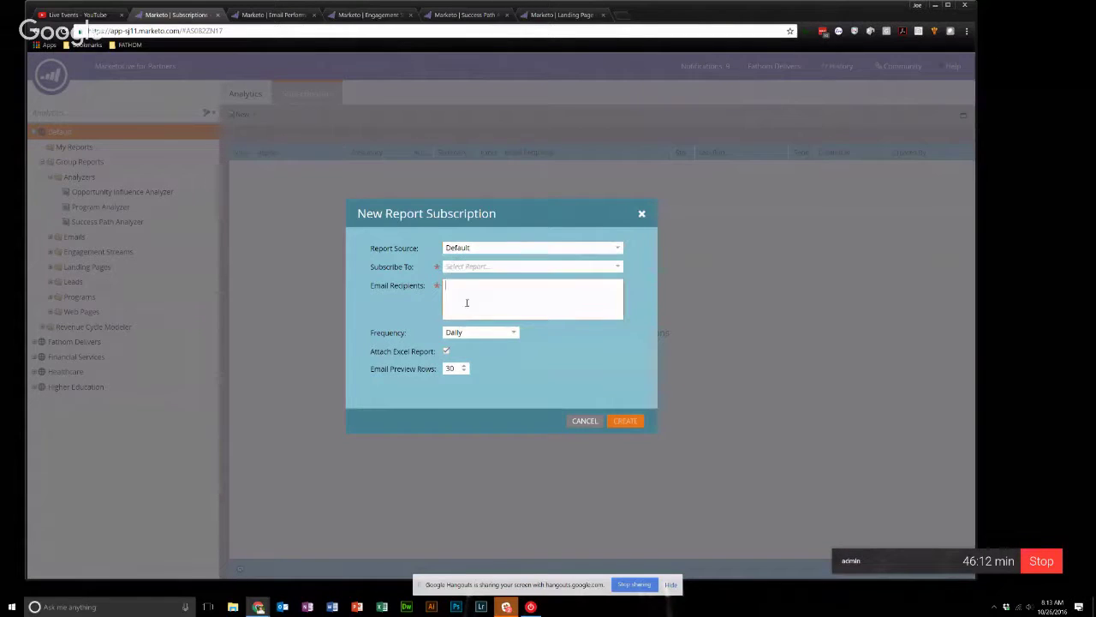
{"action": "left_click", "coordinate": [620, 272]}
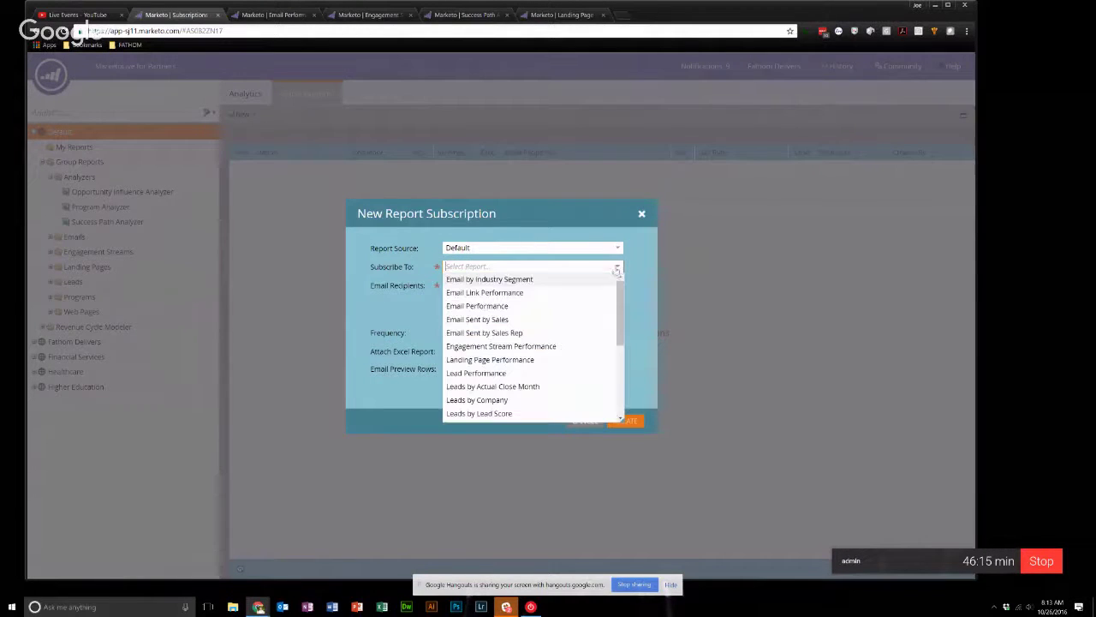
{"action": "left_click", "coordinate": [644, 308]}
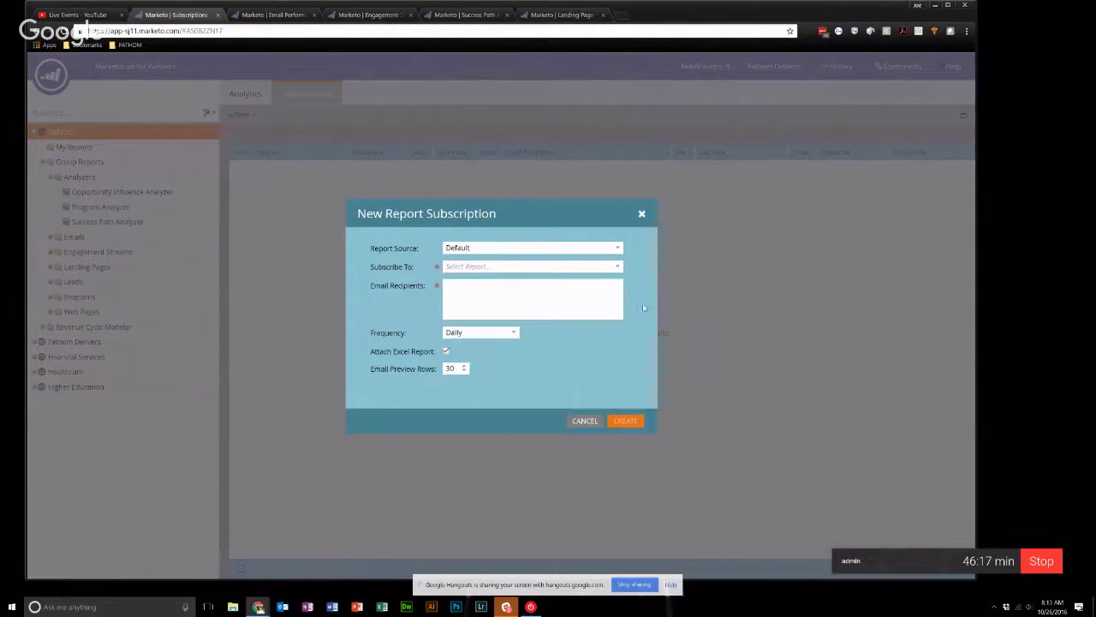
{"action": "left_click", "coordinate": [502, 332]}
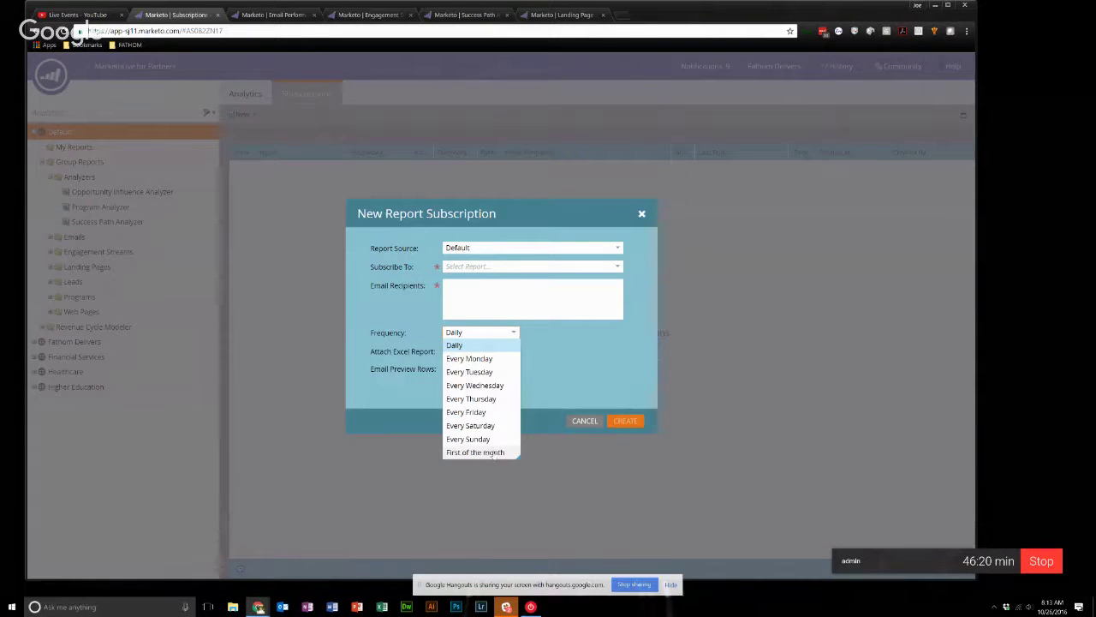
{"action": "left_click", "coordinate": [522, 375]}
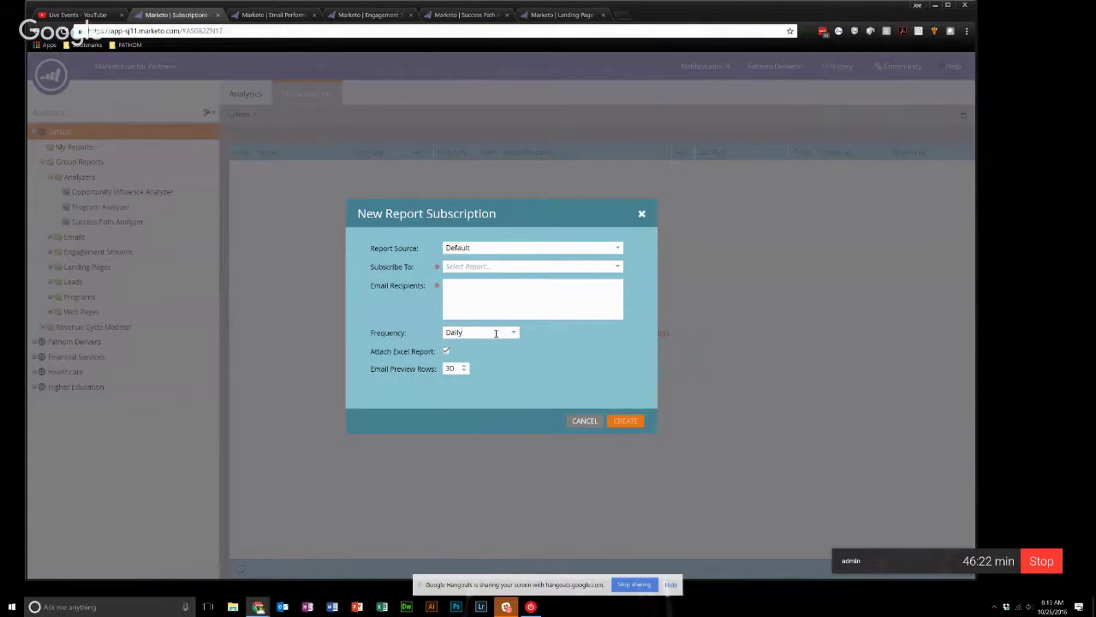
{"action": "left_click", "coordinate": [513, 335]}
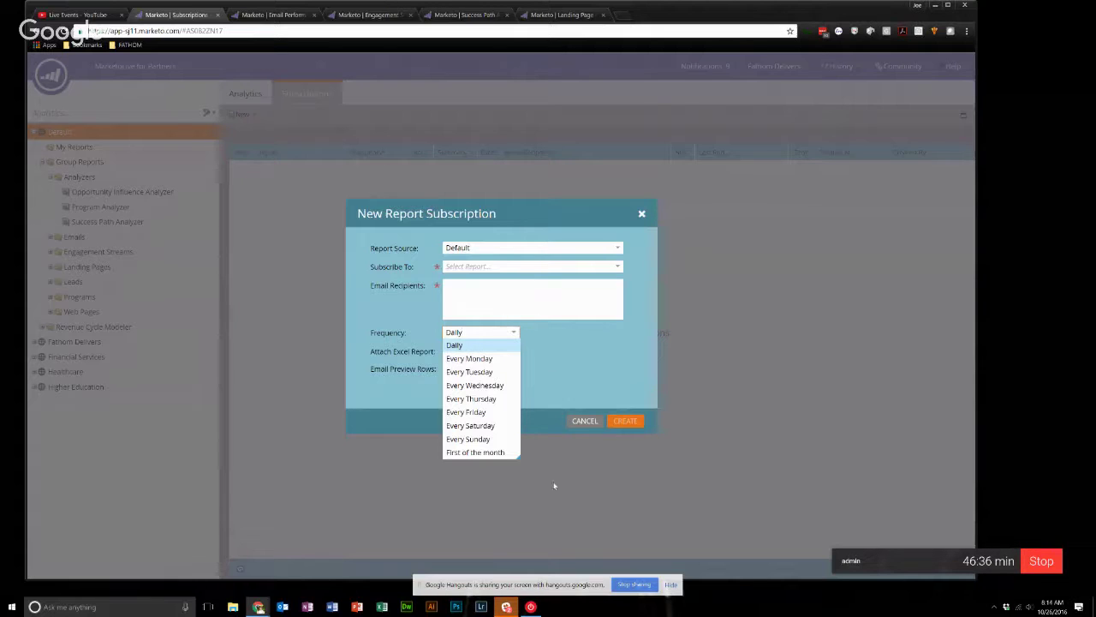
{"action": "left_click", "coordinate": [533, 301]}
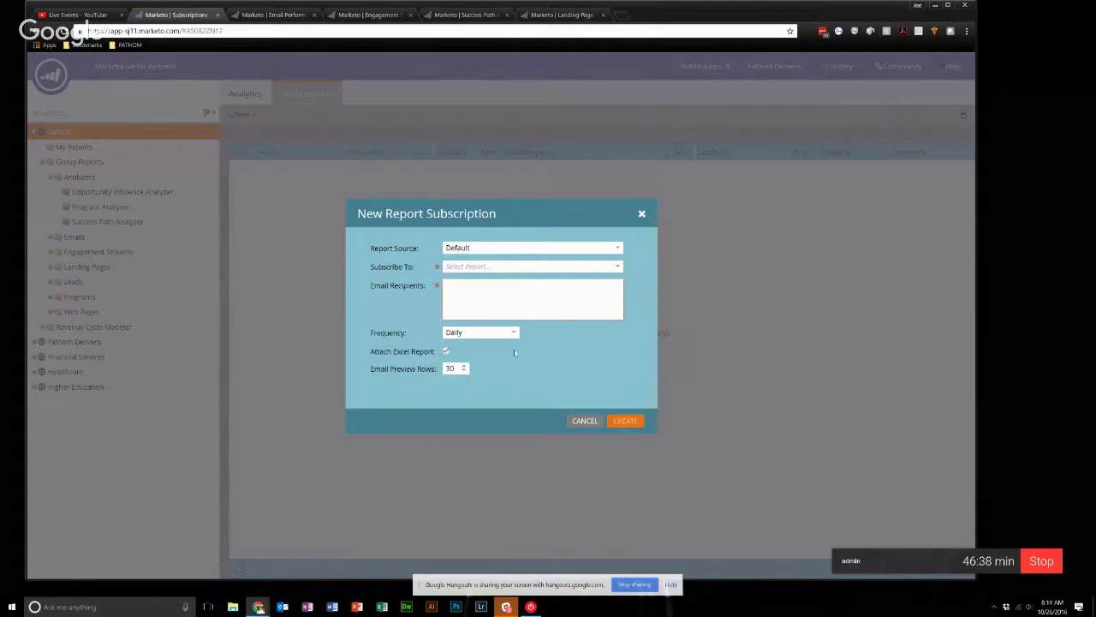
{"action": "left_click", "coordinate": [582, 422]}
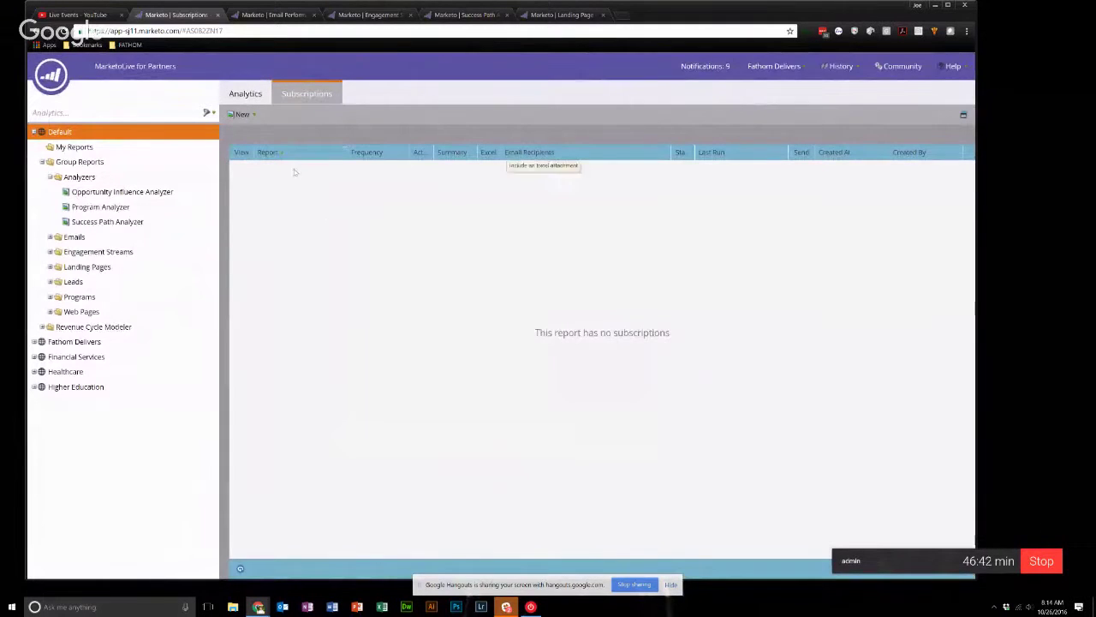
Switch to the Email Performance report, dismiss the infobars and show its Email Activity bar chart.
{"action": "left_click", "coordinate": [253, 90]}
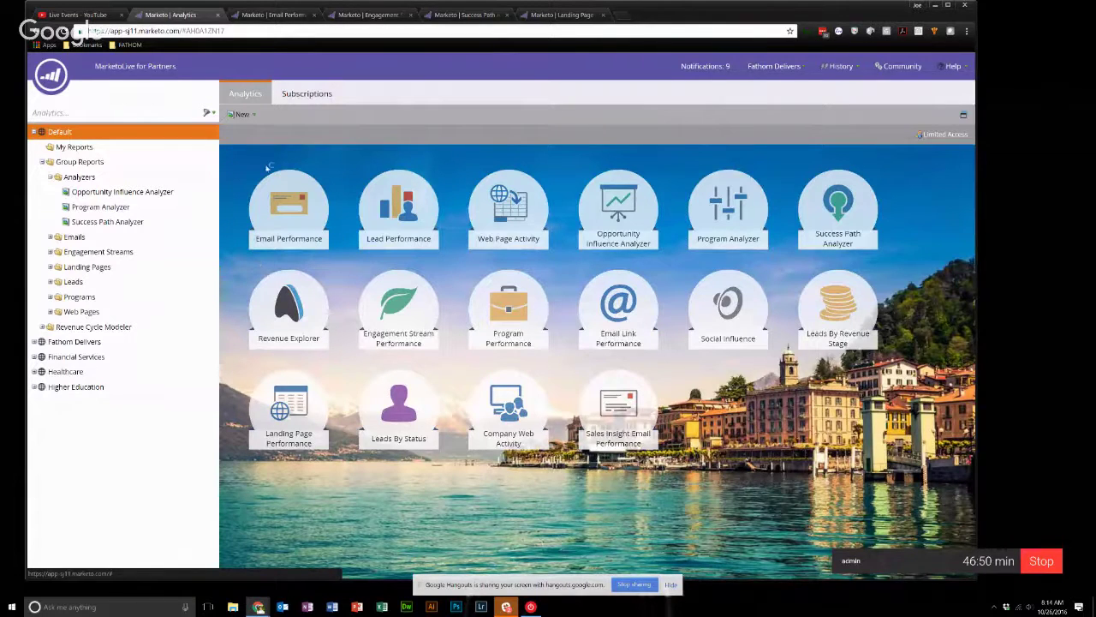
{"action": "left_click", "coordinate": [296, 16]}
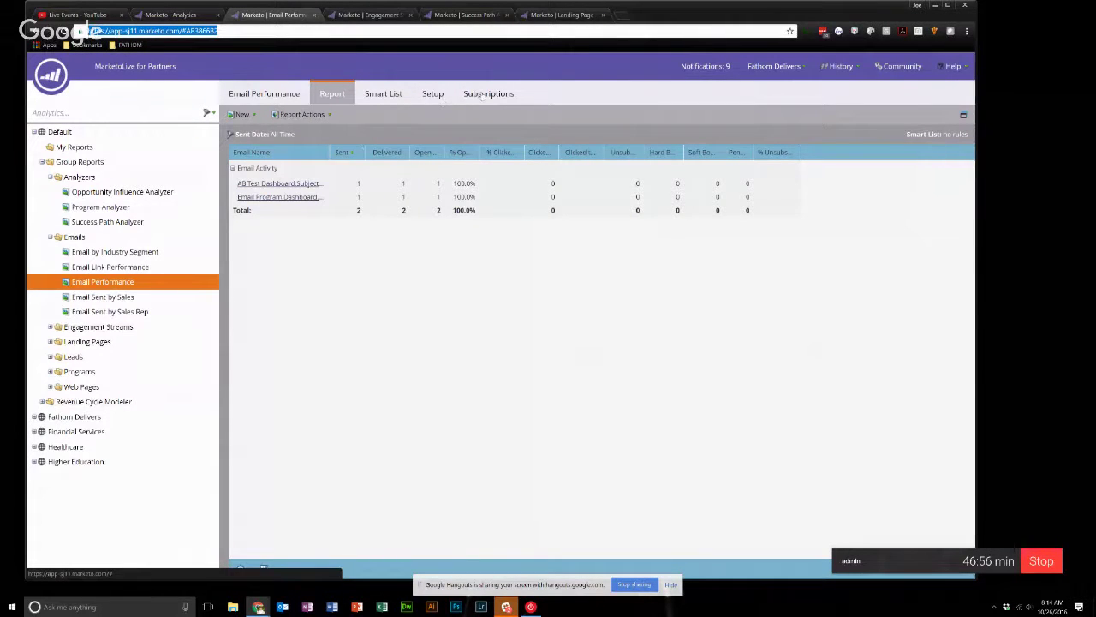
{"action": "left_click", "coordinate": [295, 94]}
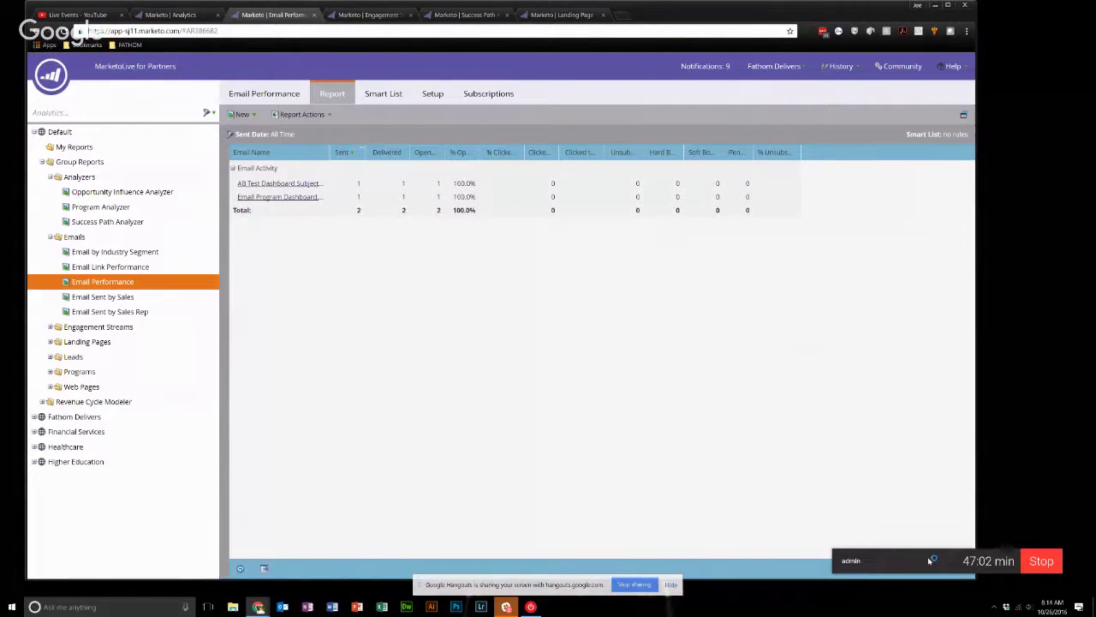
{"action": "left_click_drag", "start_coordinate": [918, 565], "coordinate": [5, 565]}
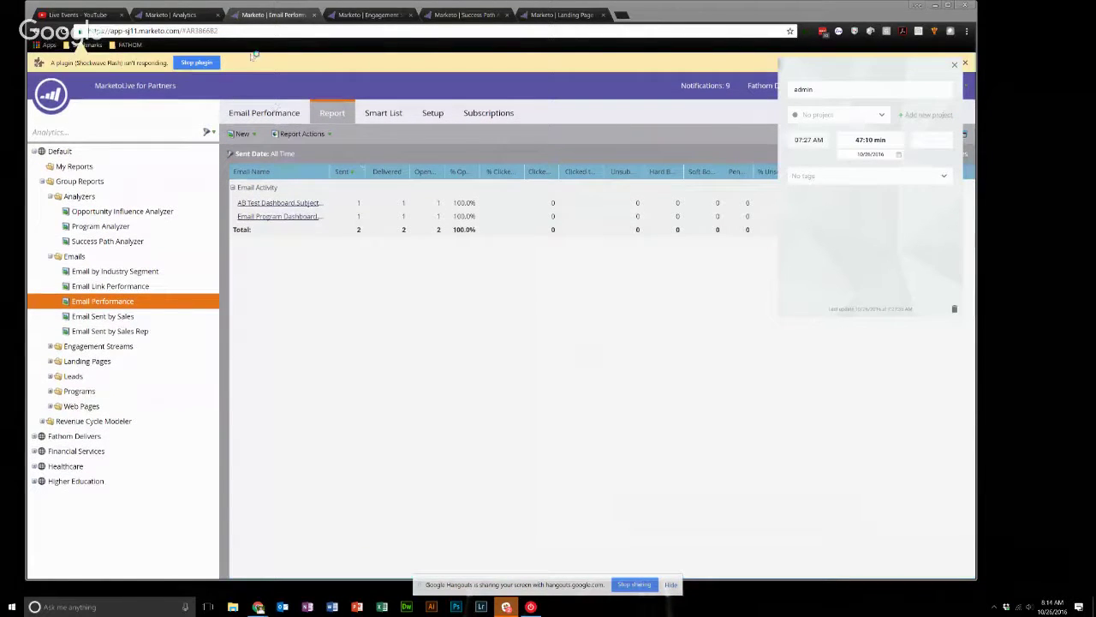
{"action": "left_click", "coordinate": [965, 62]}
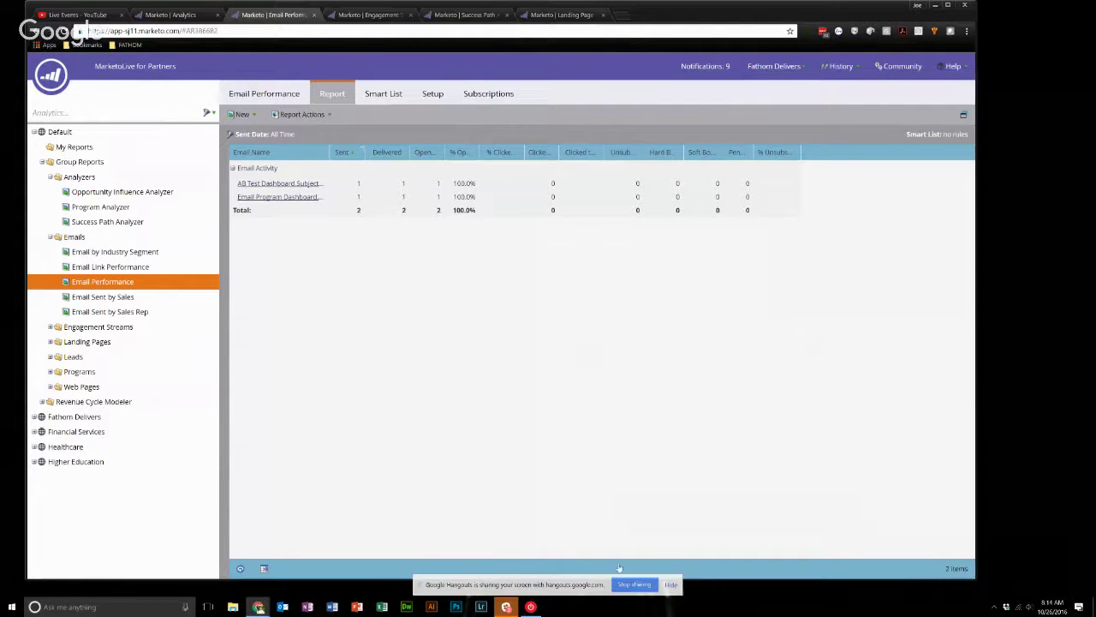
{"action": "left_click", "coordinate": [671, 585]}
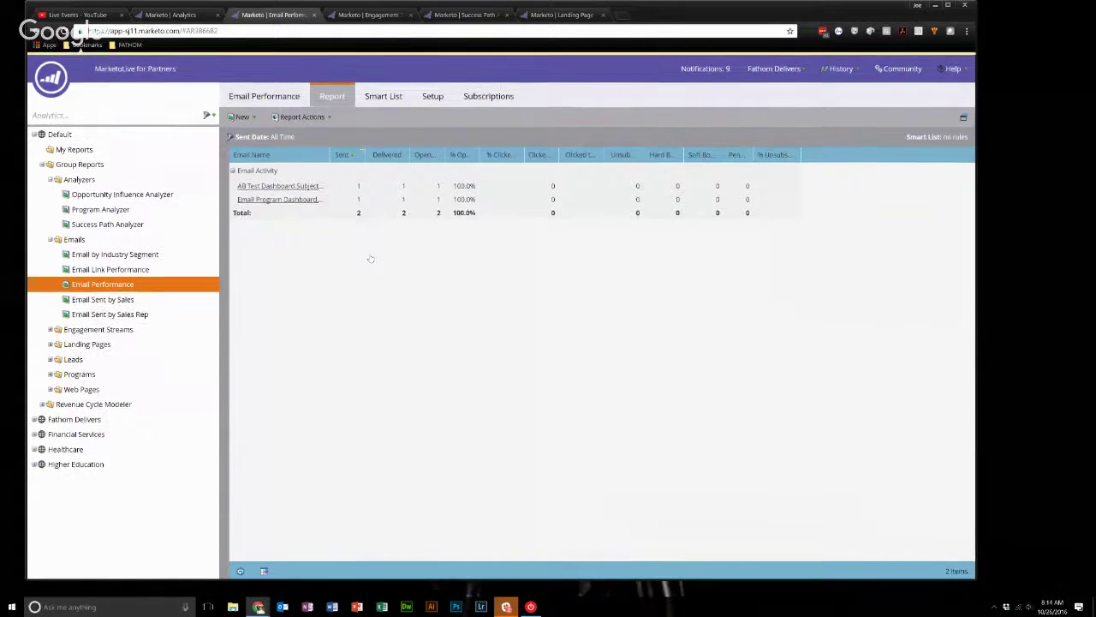
{"action": "left_click", "coordinate": [197, 62]}
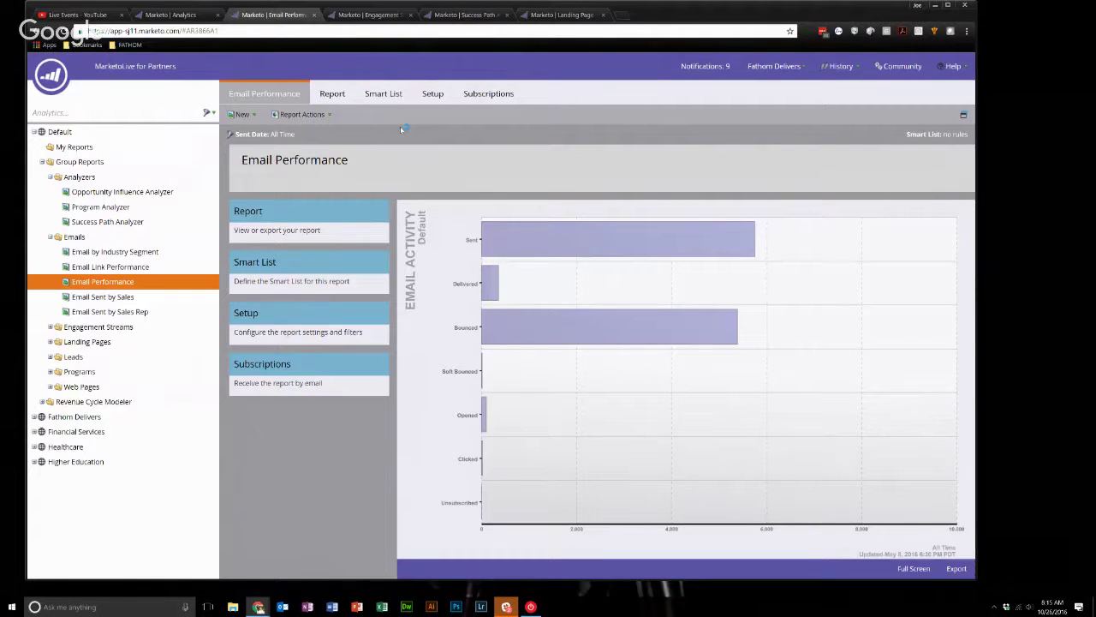
In the report Setup, try grouping by segmentation, then cancel without choosing one.
{"action": "left_click", "coordinate": [437, 97]}
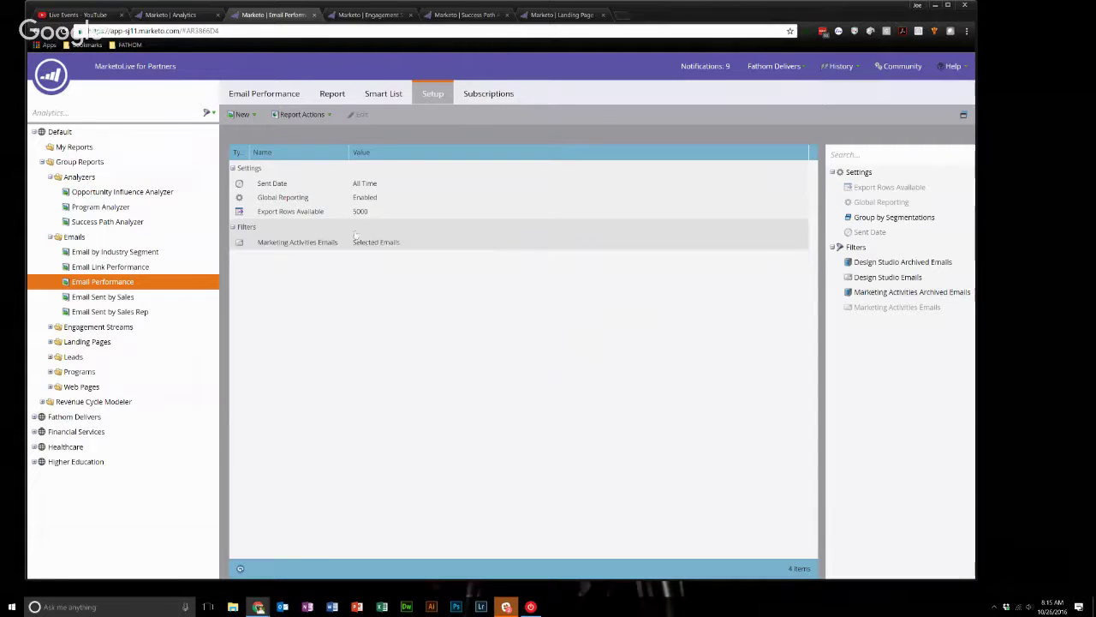
{"action": "left_click_drag", "start_coordinate": [894, 217], "coordinate": [556, 328]}
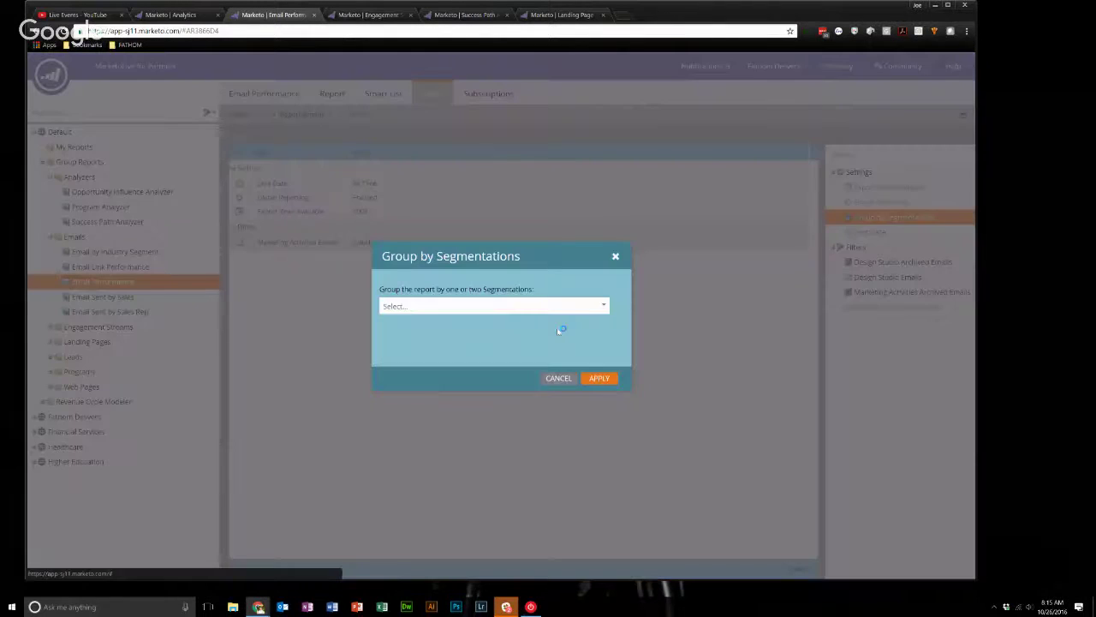
{"action": "left_click", "coordinate": [604, 305]}
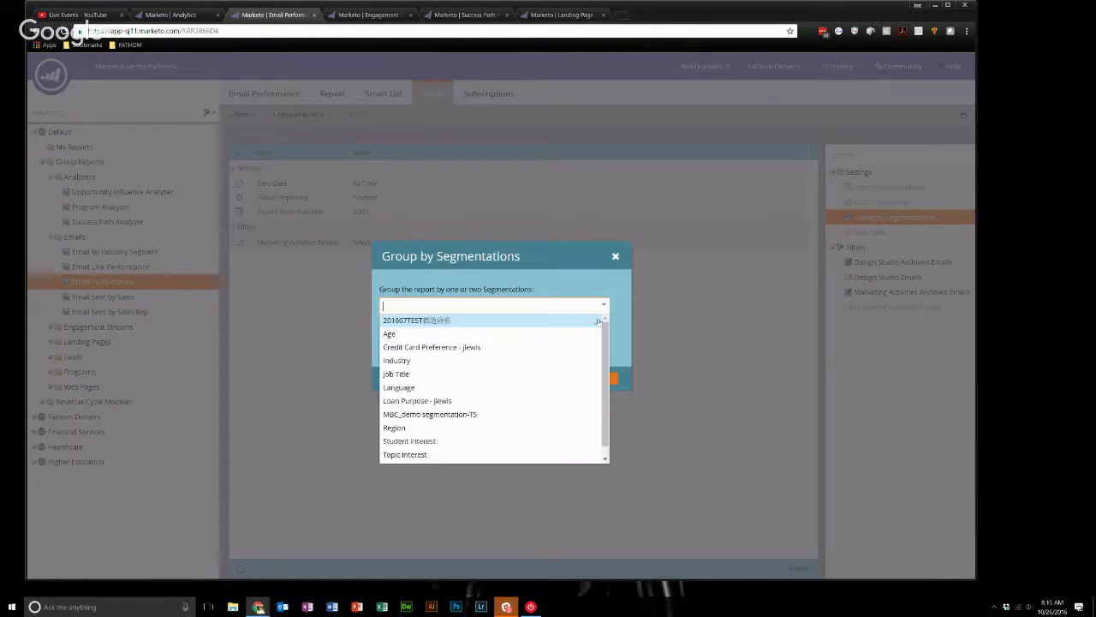
{"action": "left_click", "coordinate": [565, 284]}
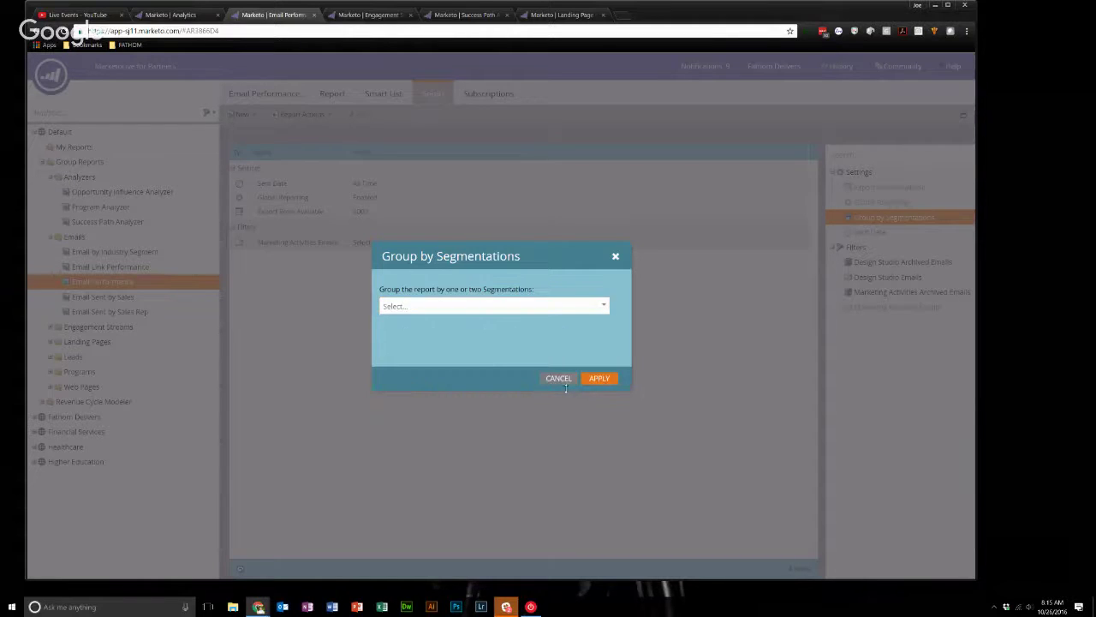
{"action": "left_click", "coordinate": [560, 379]}
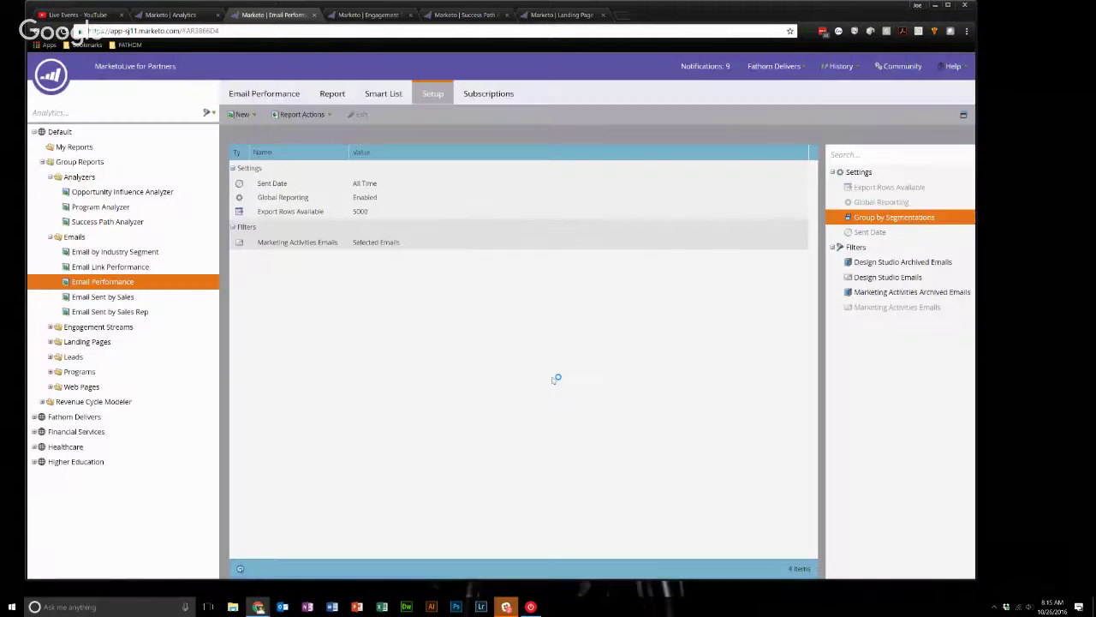
Inspect the Marketing Activities Emails filter without changes, then go to the Smart List.
{"action": "left_click", "coordinate": [371, 242]}
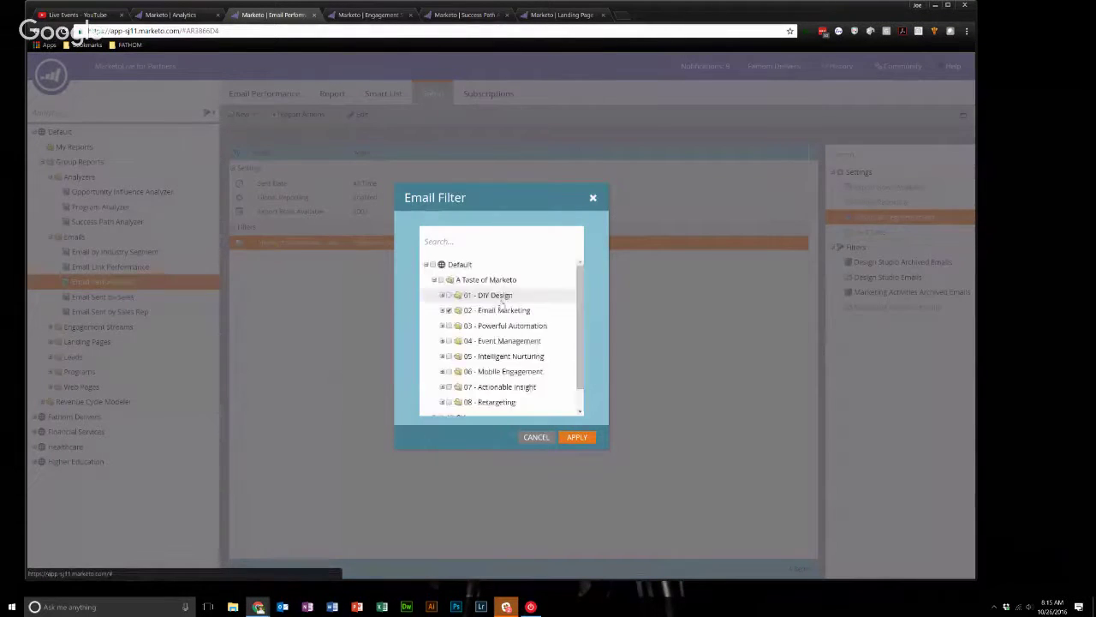
{"action": "scroll", "coordinate": [477, 319], "scroll_direction": "down", "scroll_amount": 2}
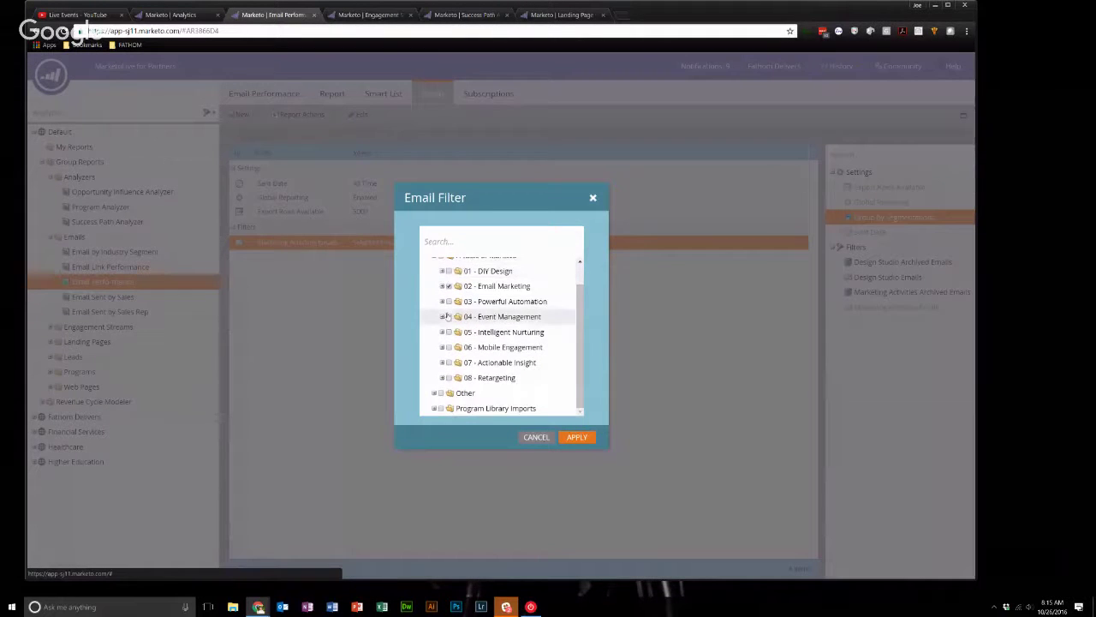
{"action": "scroll", "coordinate": [469, 317], "scroll_direction": "up", "scroll_amount": 1}
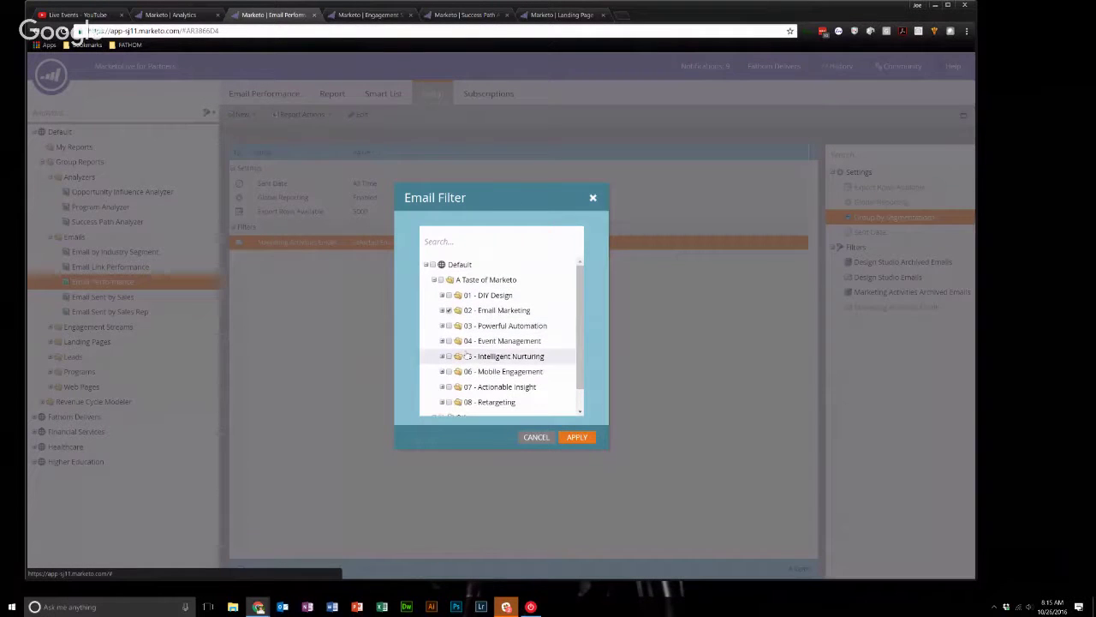
{"action": "left_click", "coordinate": [535, 438]}
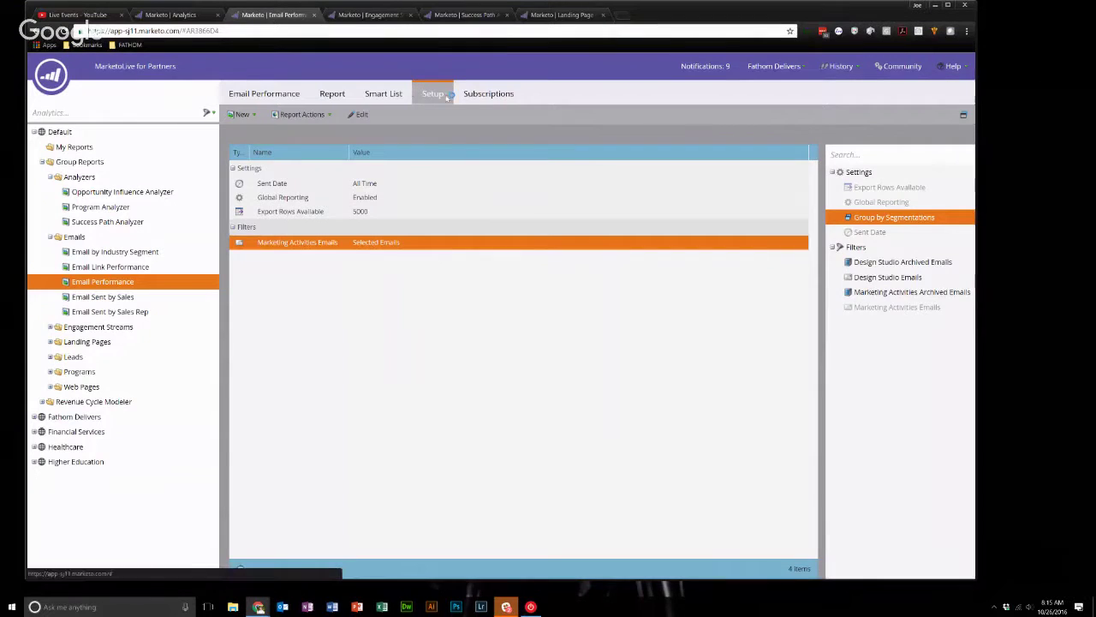
{"action": "left_click", "coordinate": [382, 90]}
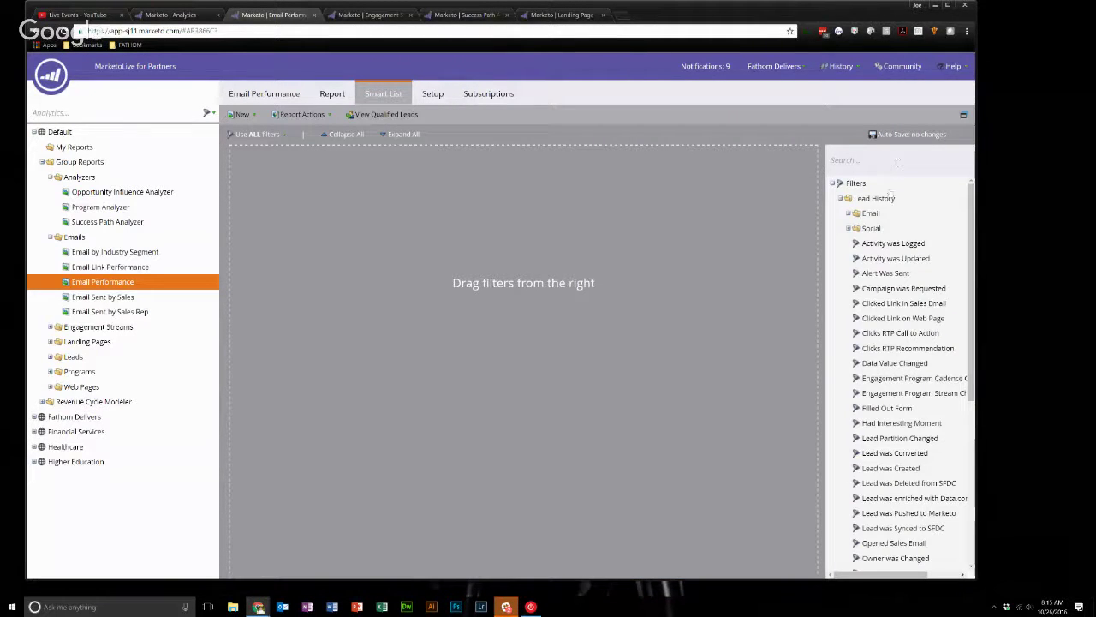
Expand the Social and Lead Attributes filters, add then remove Areas Of Interest, and view the report table.
{"action": "left_click", "coordinate": [847, 228]}
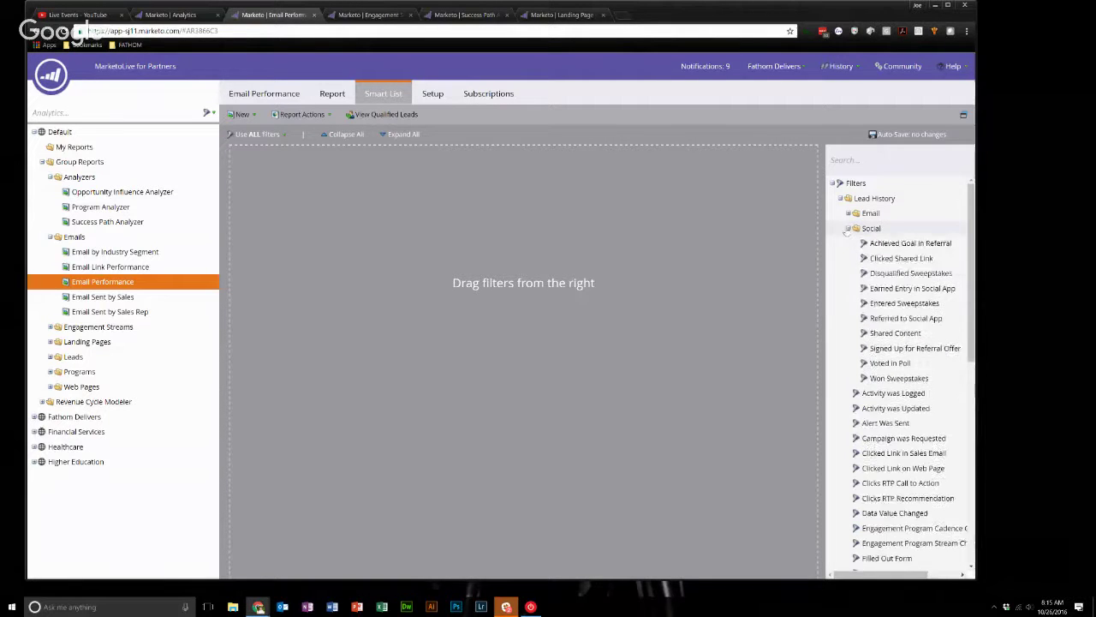
{"action": "scroll", "coordinate": [861, 386], "scroll_direction": "down", "scroll_amount": 15}
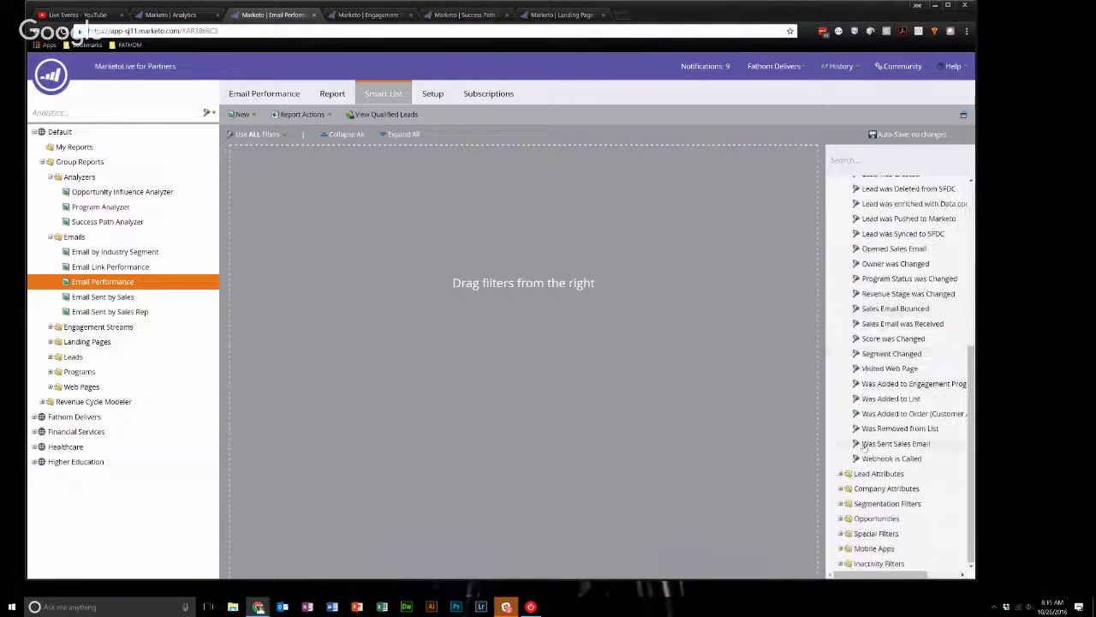
{"action": "left_click", "coordinate": [841, 473]}
{"action": "scroll", "coordinate": [852, 428], "scroll_direction": "down", "scroll_amount": 2}
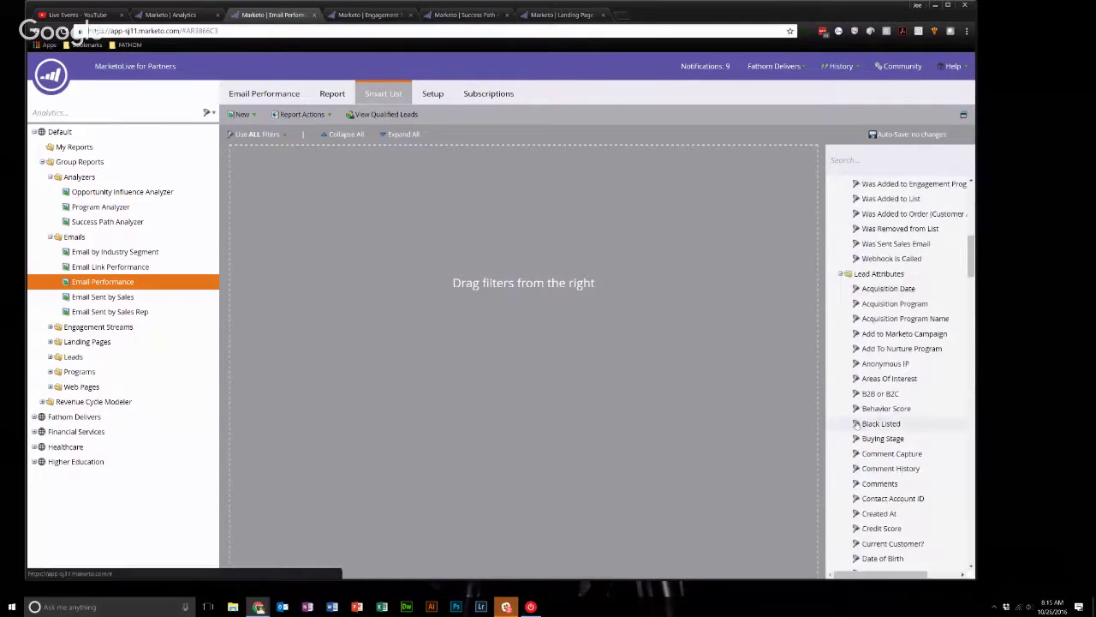
{"action": "scroll", "coordinate": [856, 424], "scroll_direction": "down", "scroll_amount": 2}
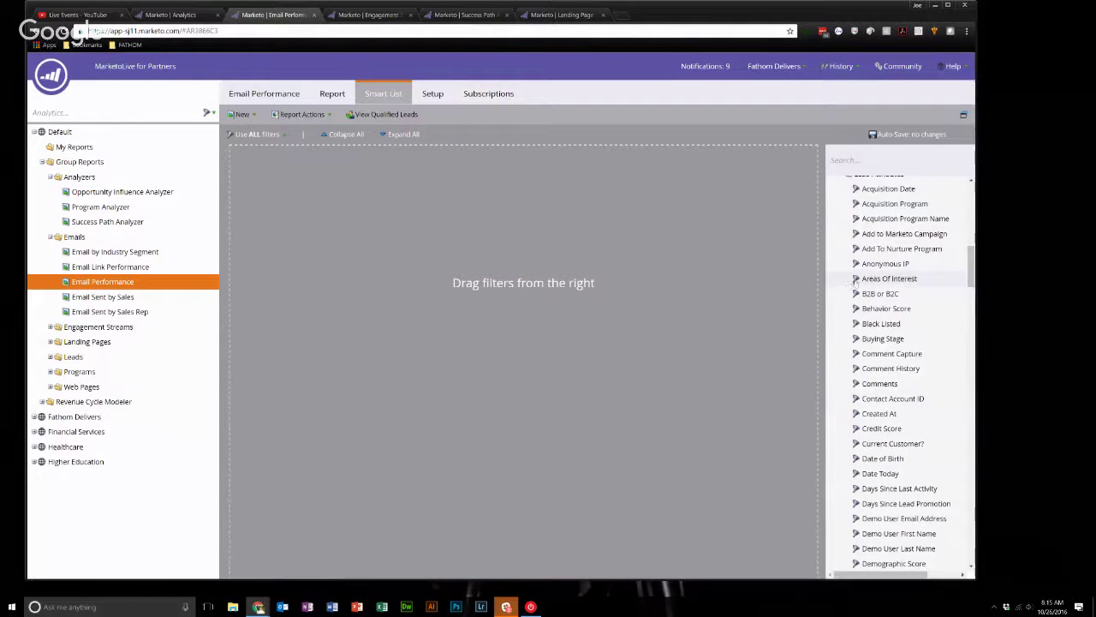
{"action": "left_click_drag", "start_coordinate": [849, 280], "coordinate": [622, 245]}
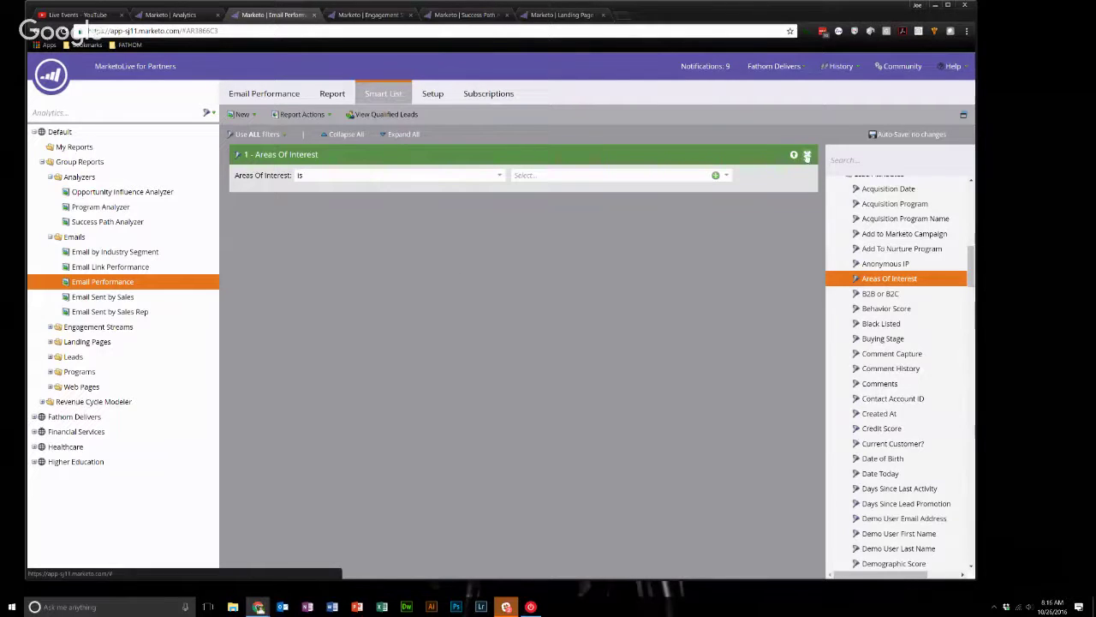
{"action": "left_click", "coordinate": [807, 155]}
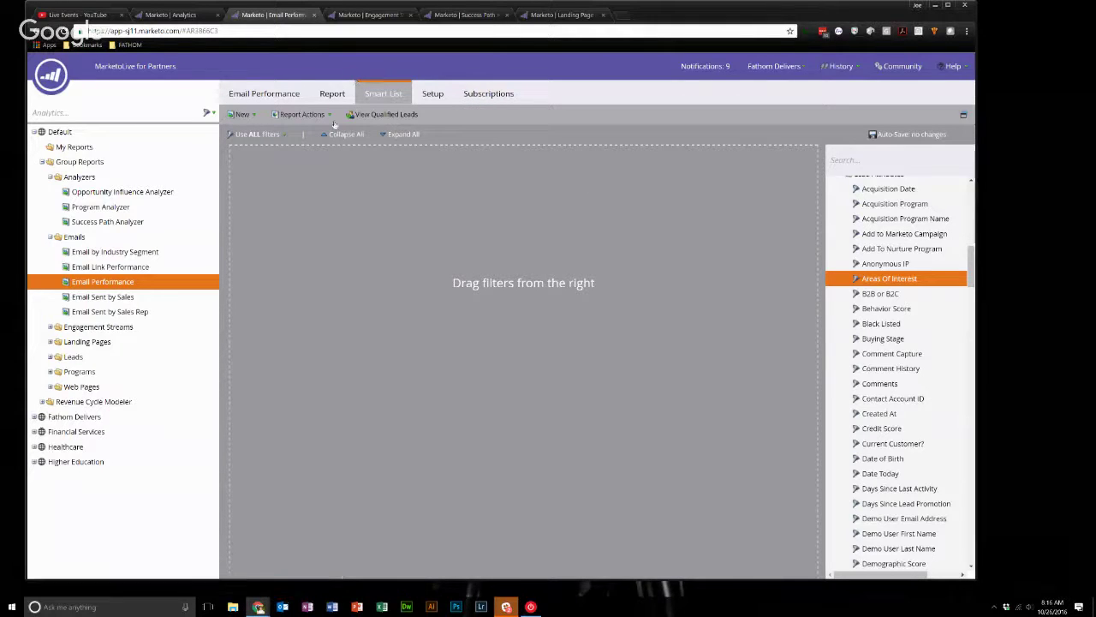
{"action": "left_click", "coordinate": [333, 90]}
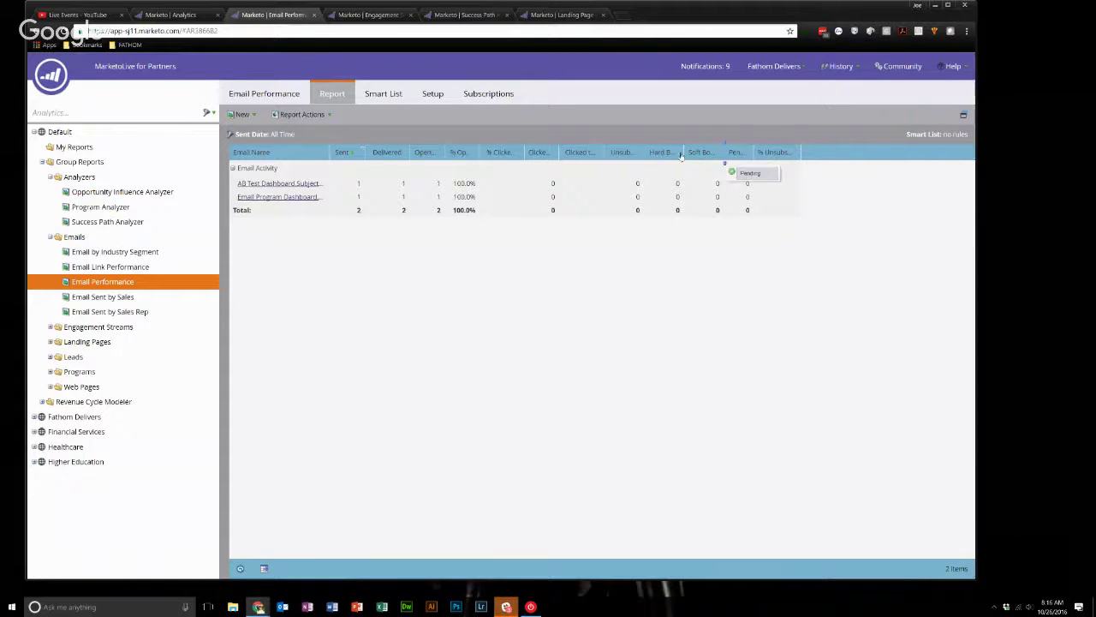
{"action": "left_click_drag", "start_coordinate": [735, 152], "coordinate": [730, 182]}
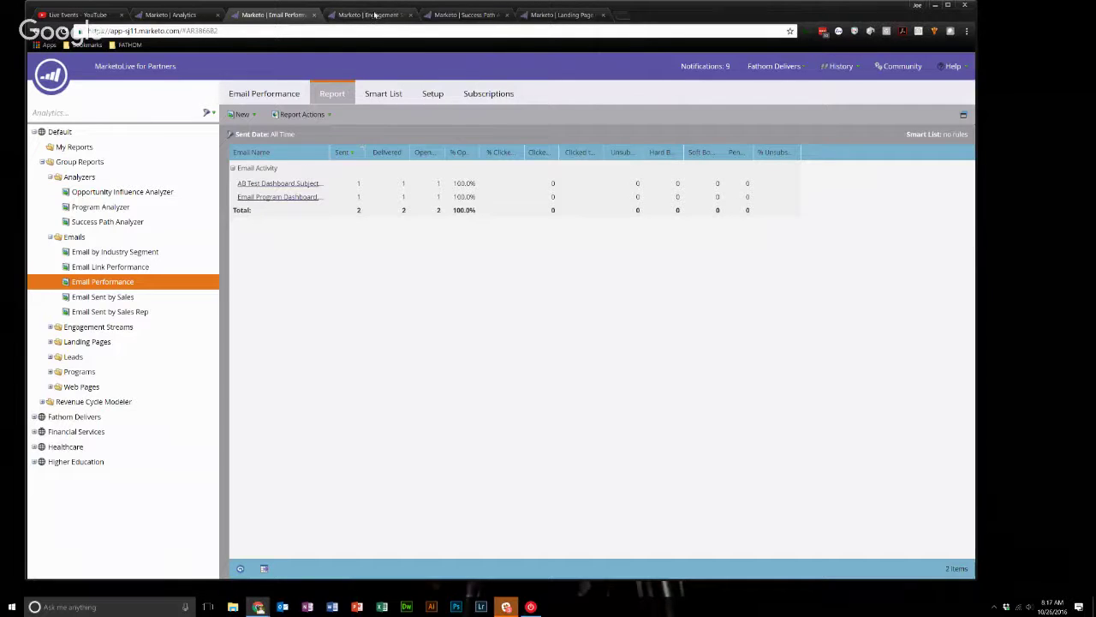
Switch to the Engagement Stream Performance report tab.
{"action": "left_click", "coordinate": [368, 15]}
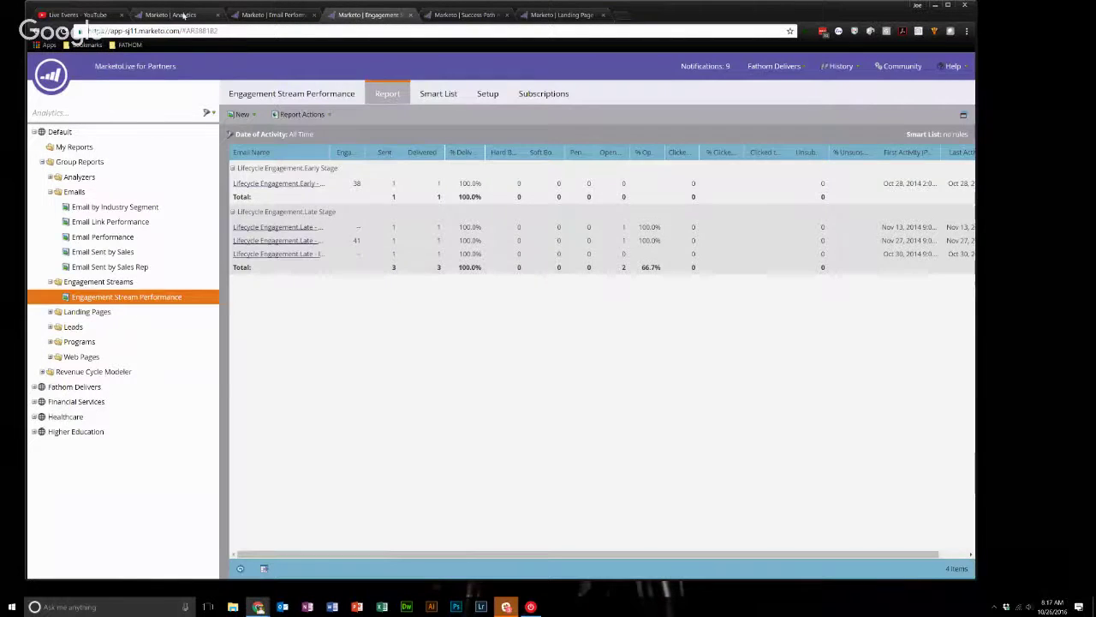
{"action": "left_click", "coordinate": [197, 15]}
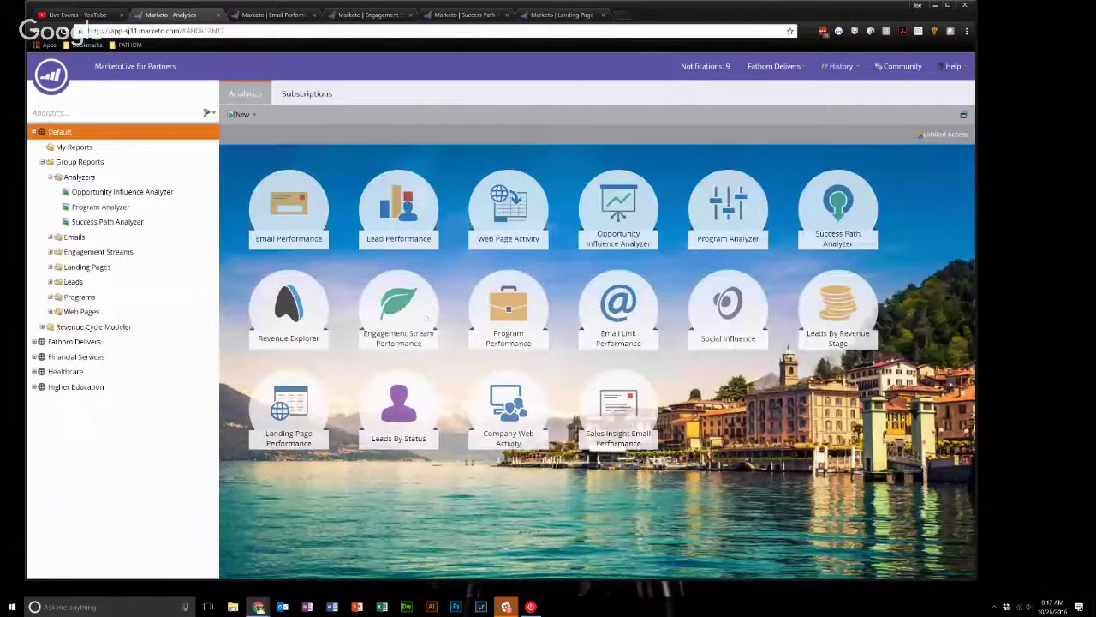
{"action": "left_click", "coordinate": [349, 17]}
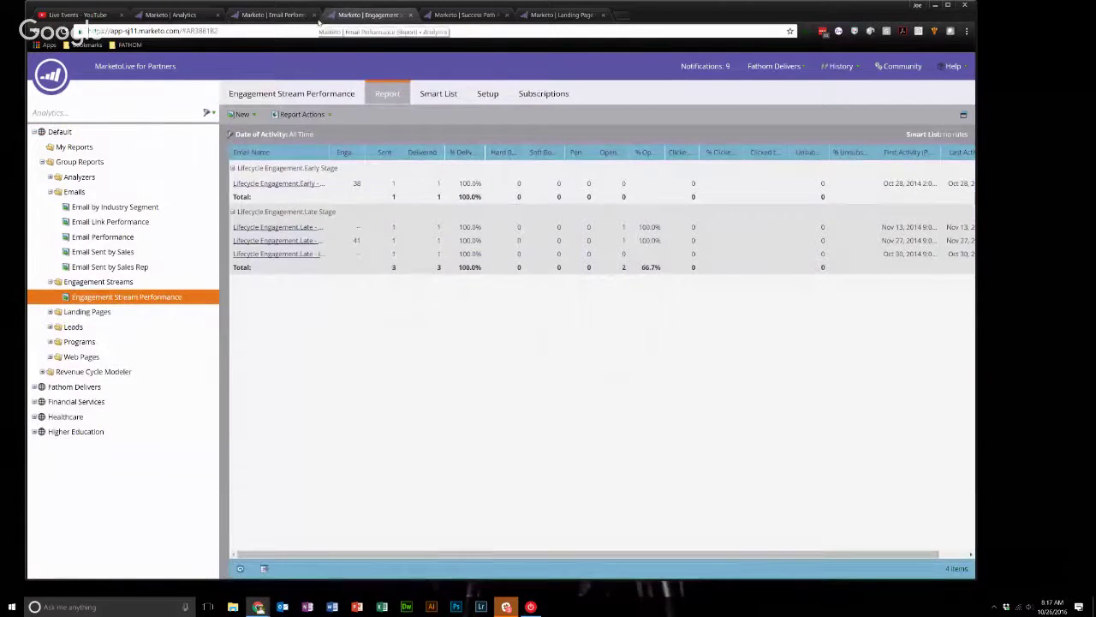
Browse its Subscriptions, Report Actions, summary chart and New menu, then reach the Smart List.
{"action": "left_click", "coordinate": [542, 93]}
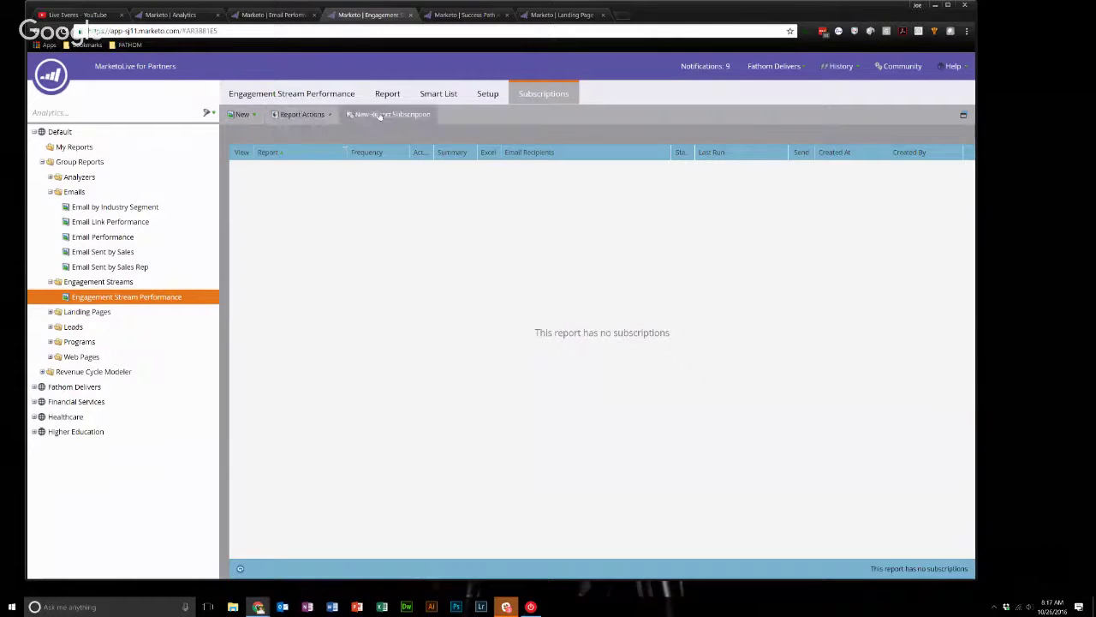
{"action": "left_click", "coordinate": [295, 114]}
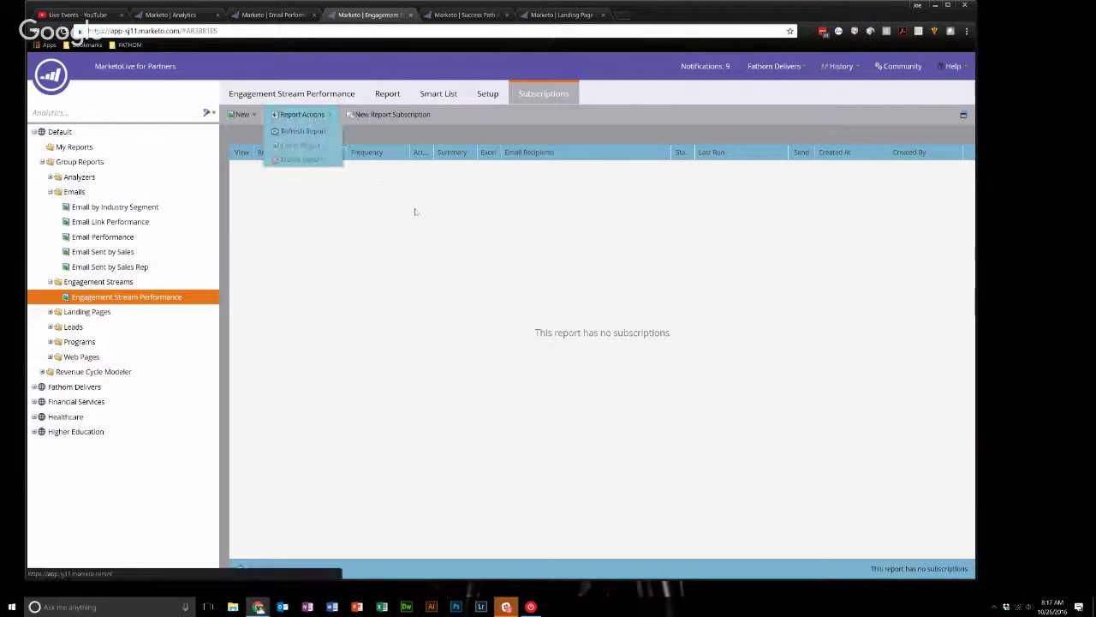
{"action": "left_click", "coordinate": [282, 94]}
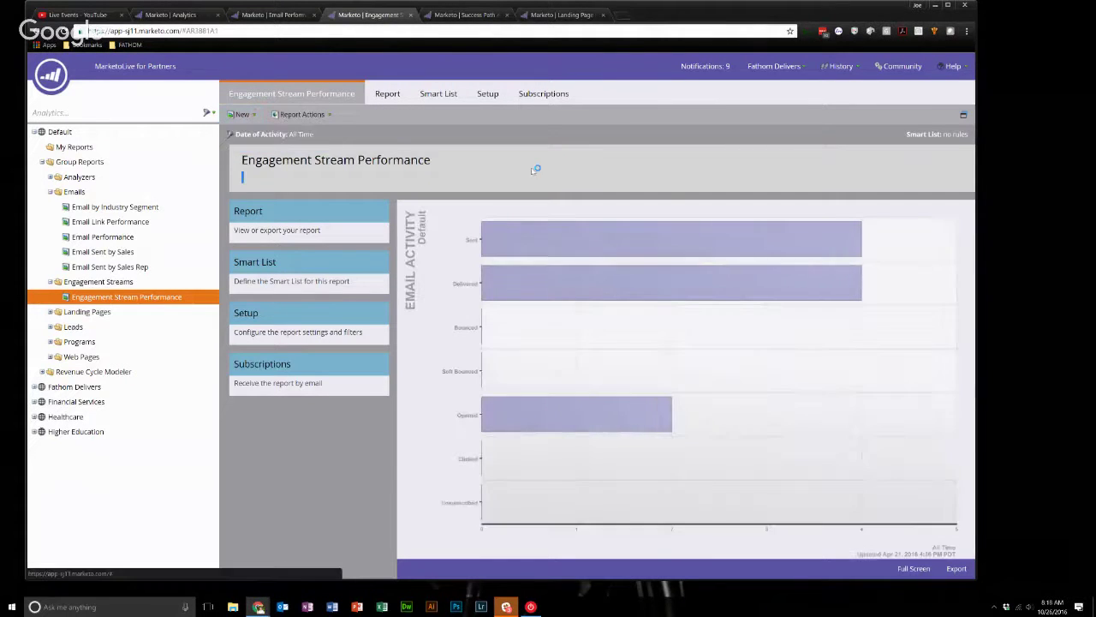
{"action": "left_click", "coordinate": [242, 114]}
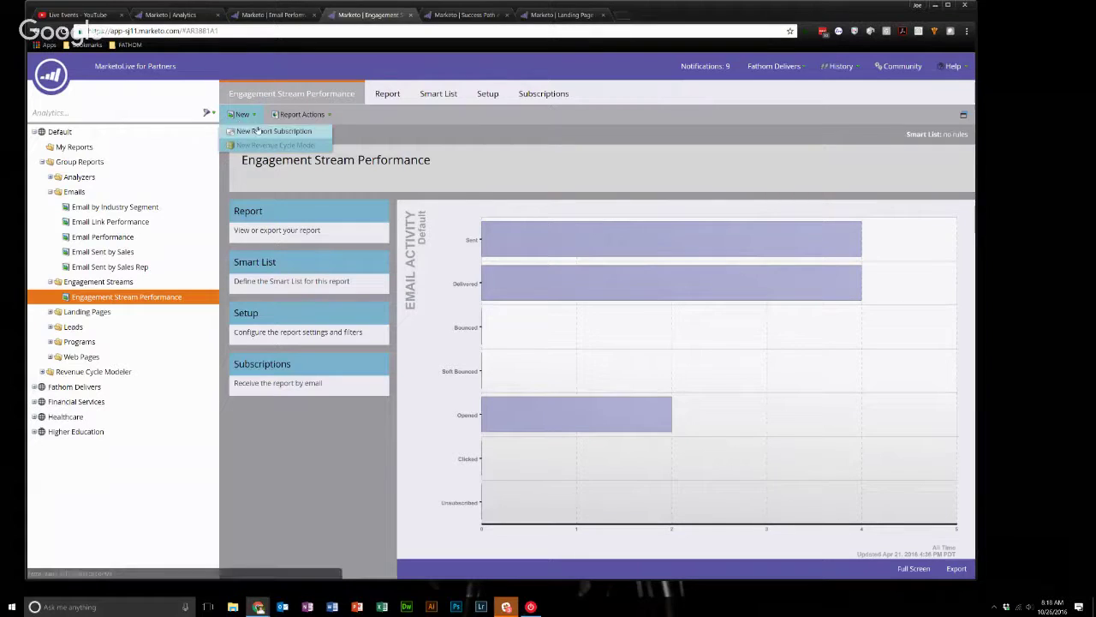
{"action": "left_click", "coordinate": [434, 96]}
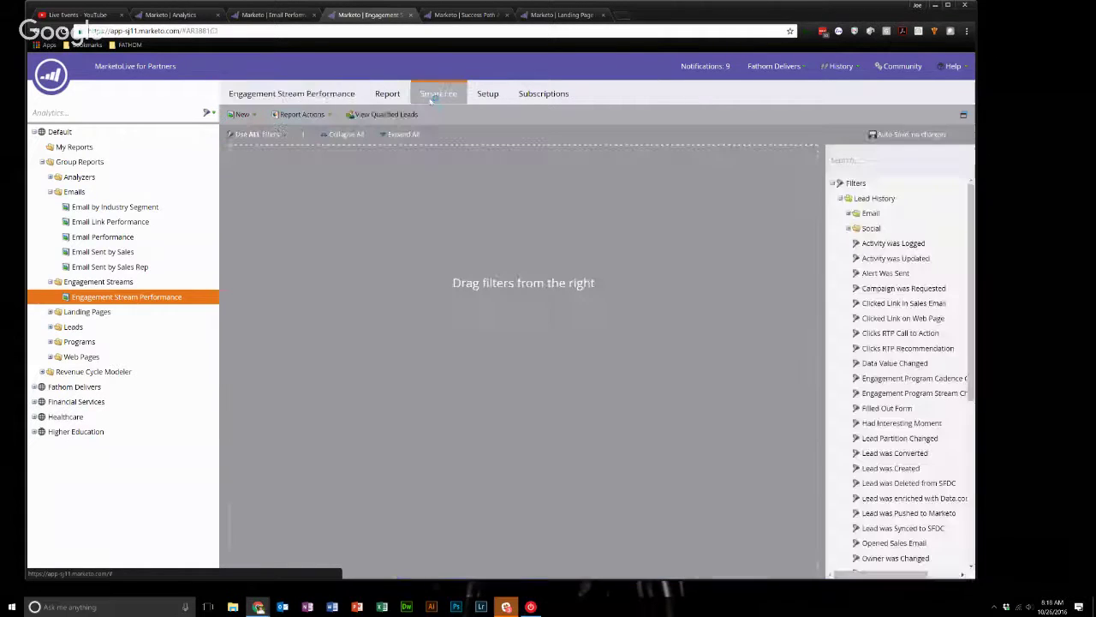
Glance at the Setup tab, then return to the Engagement Stream Performance report table.
{"action": "left_click", "coordinate": [492, 97]}
{"action": "left_click", "coordinate": [398, 97]}
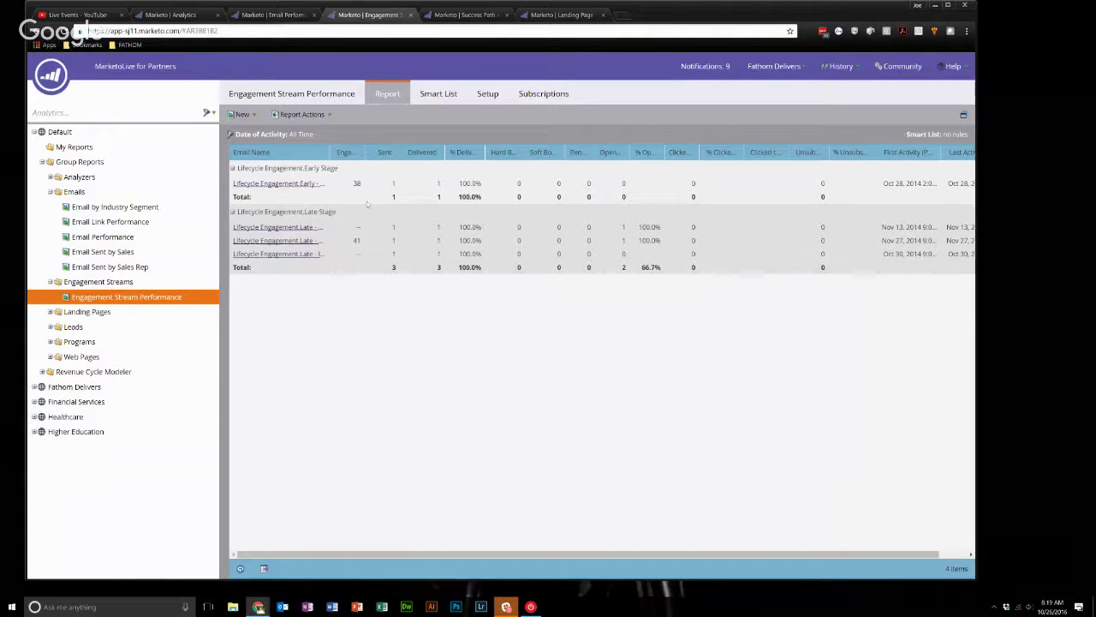
Collapse and re-expand the Early Stage and Late Stage email groups, then return to Analytics home.
{"action": "left_click", "coordinate": [232, 212]}
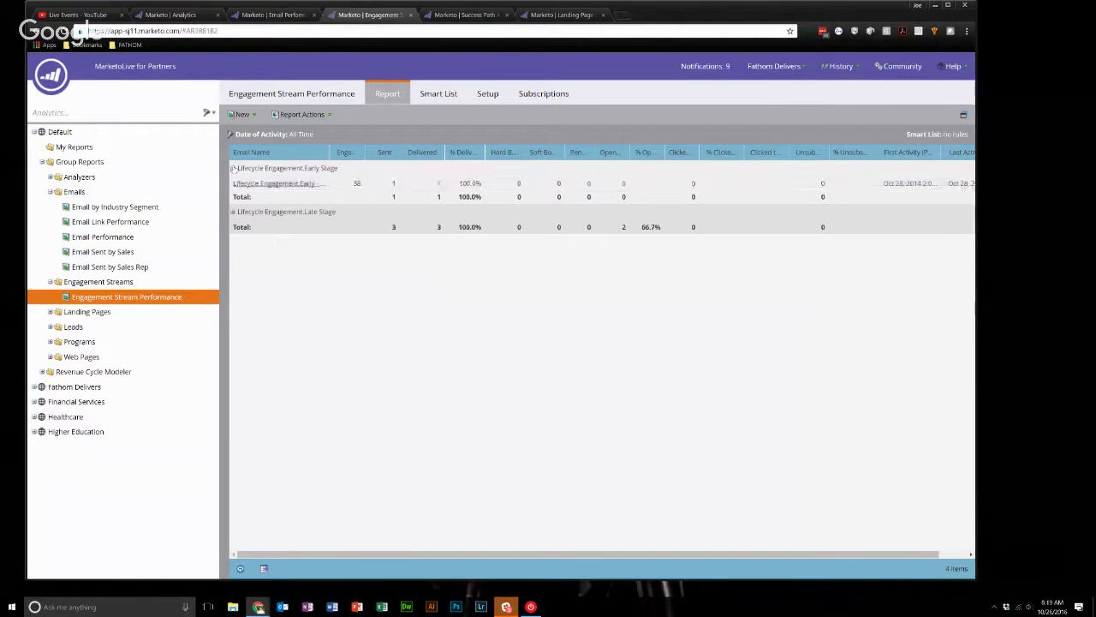
{"action": "left_click", "coordinate": [232, 169]}
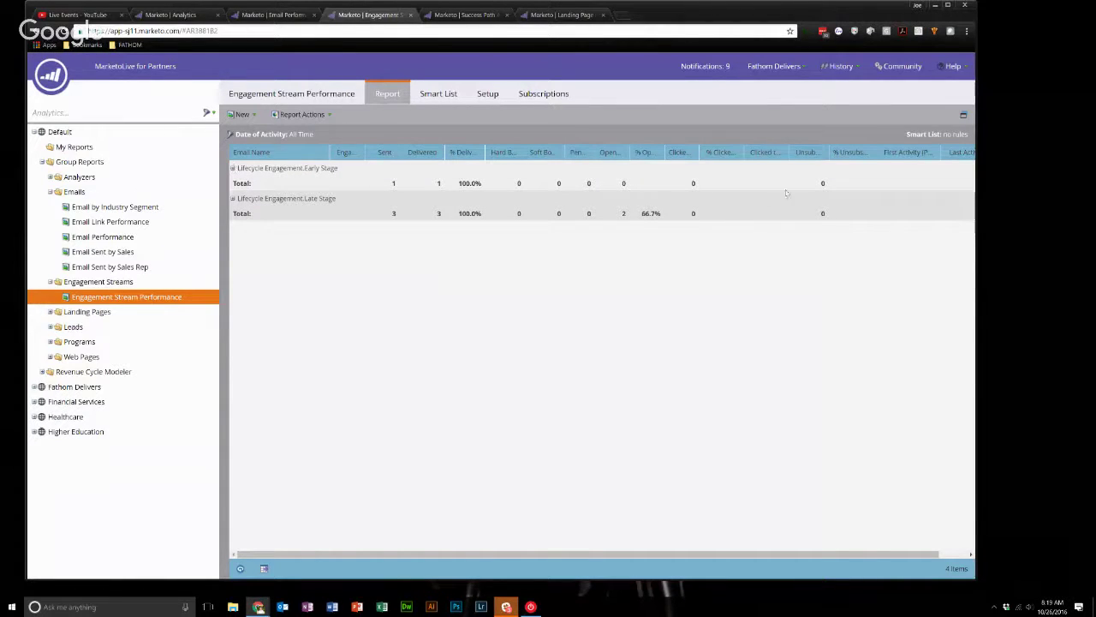
{"action": "left_click", "coordinate": [232, 169]}
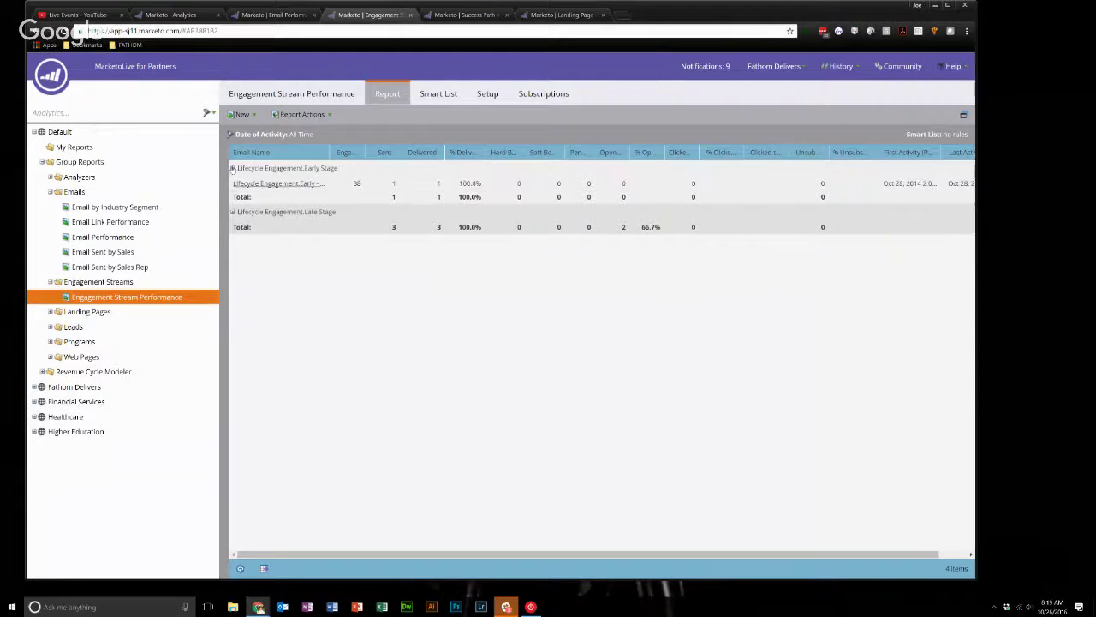
{"action": "left_click", "coordinate": [232, 213]}
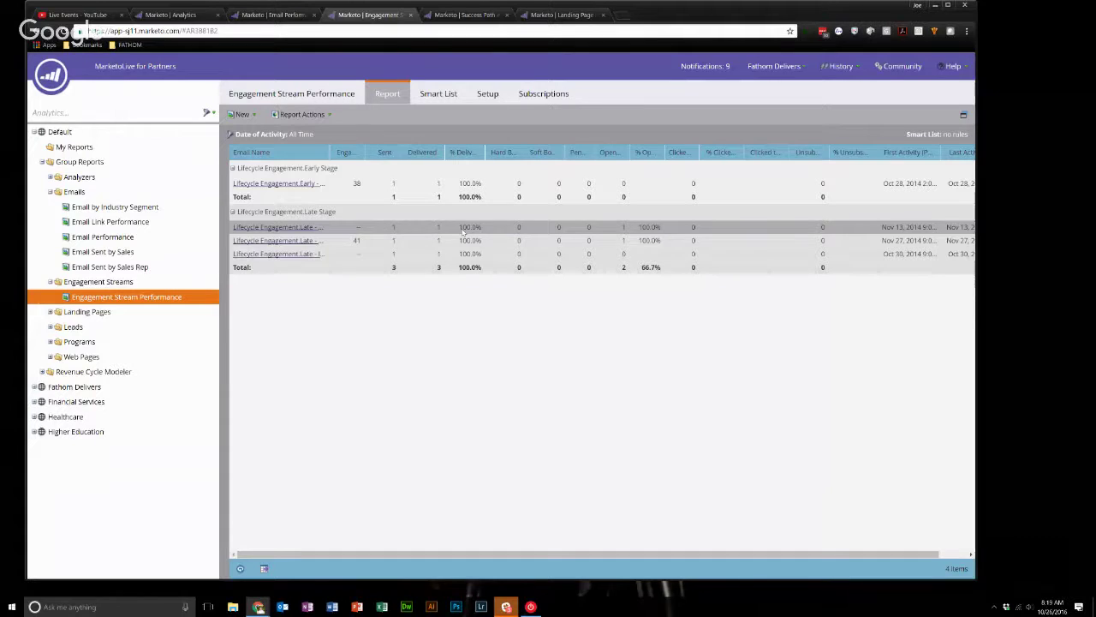
{"action": "left_click", "coordinate": [207, 12]}
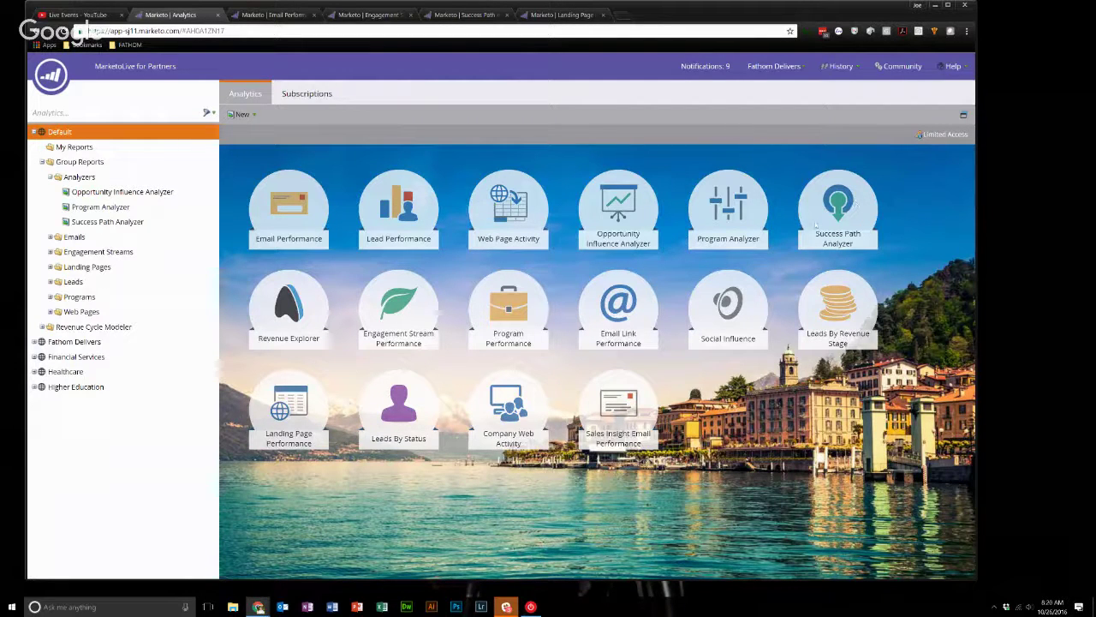
Switch to the Marketo | Success Path tab showing the analyzer's stage charts.
{"action": "left_click", "coordinate": [477, 14]}
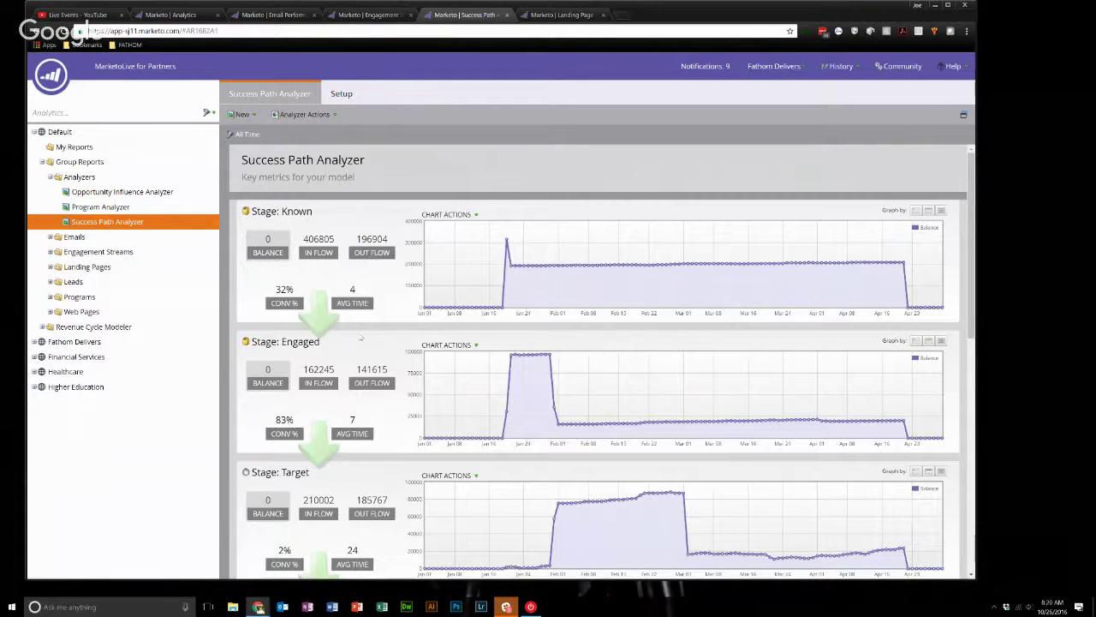
Scroll through every Success Path Analyzer stage chart, then bring up the analyzer's Setup view.
{"action": "scroll", "coordinate": [382, 307], "scroll_direction": "down", "scroll_amount": 2}
{"action": "scroll", "coordinate": [381, 308], "scroll_direction": "up", "scroll_amount": 2}
{"action": "scroll", "coordinate": [342, 341], "scroll_direction": "down", "scroll_amount": 2}
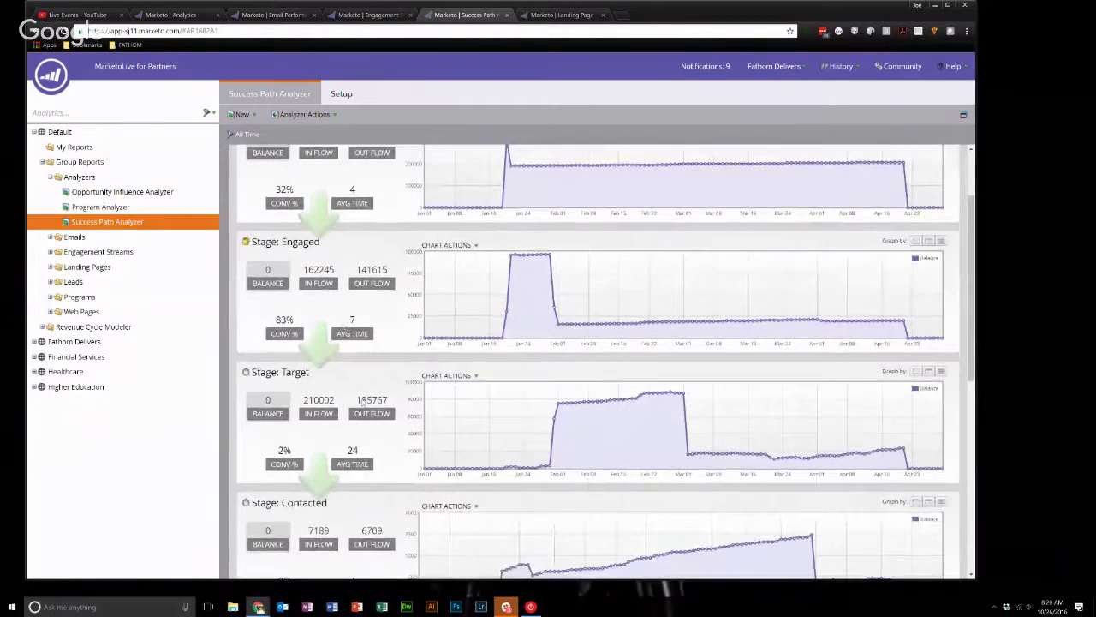
{"action": "scroll", "coordinate": [316, 376], "scroll_direction": "down", "scroll_amount": 2}
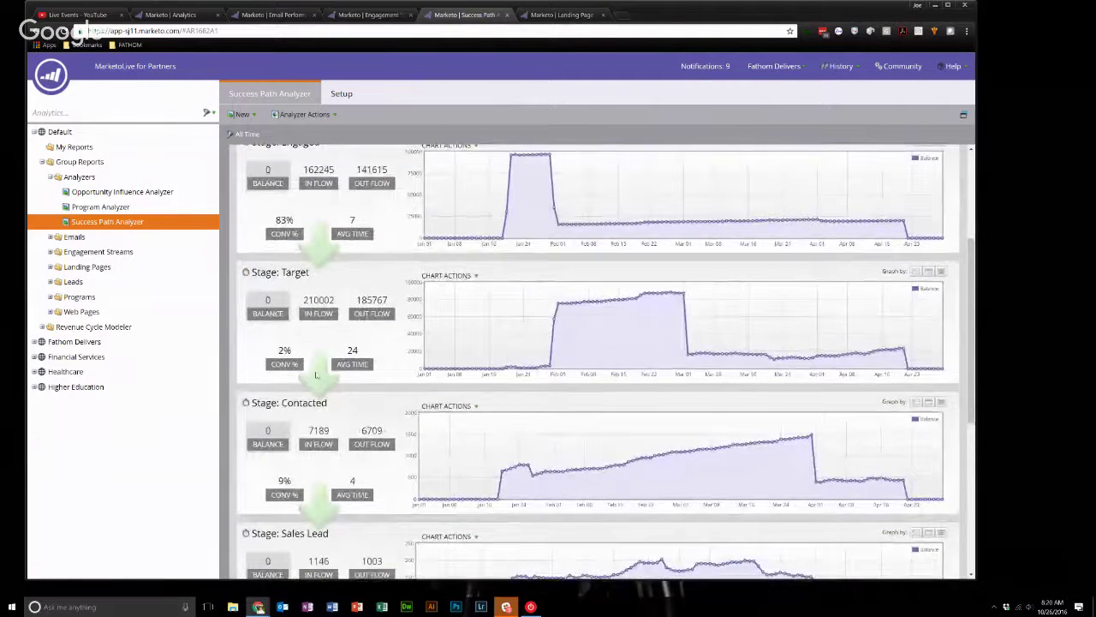
{"action": "scroll", "coordinate": [316, 375], "scroll_direction": "down", "scroll_amount": 4}
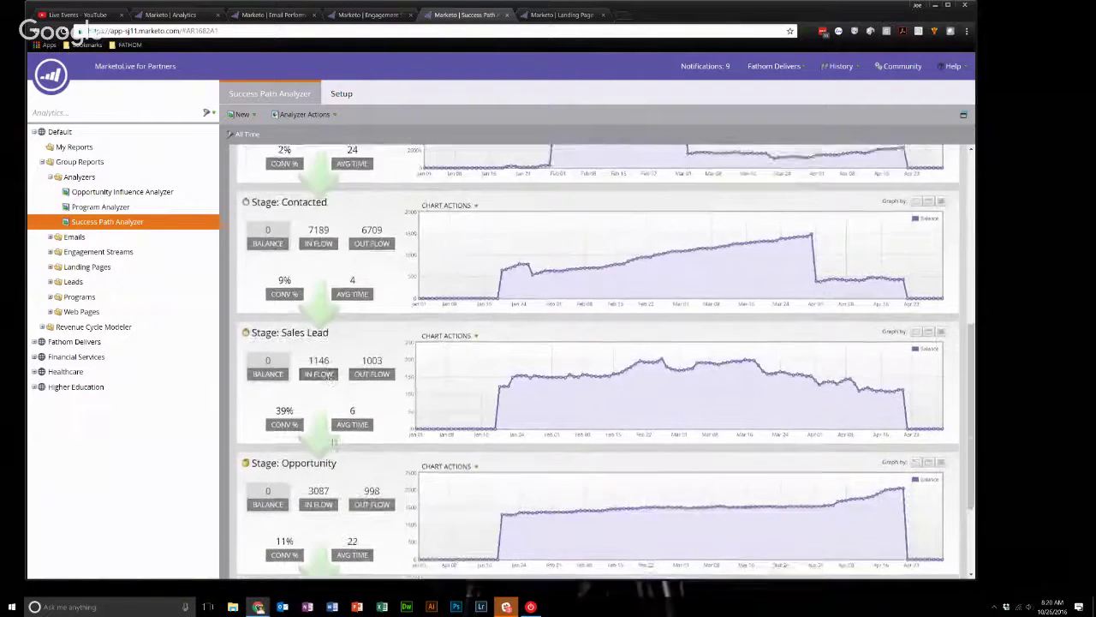
{"action": "scroll", "coordinate": [329, 381], "scroll_direction": "down", "scroll_amount": 3}
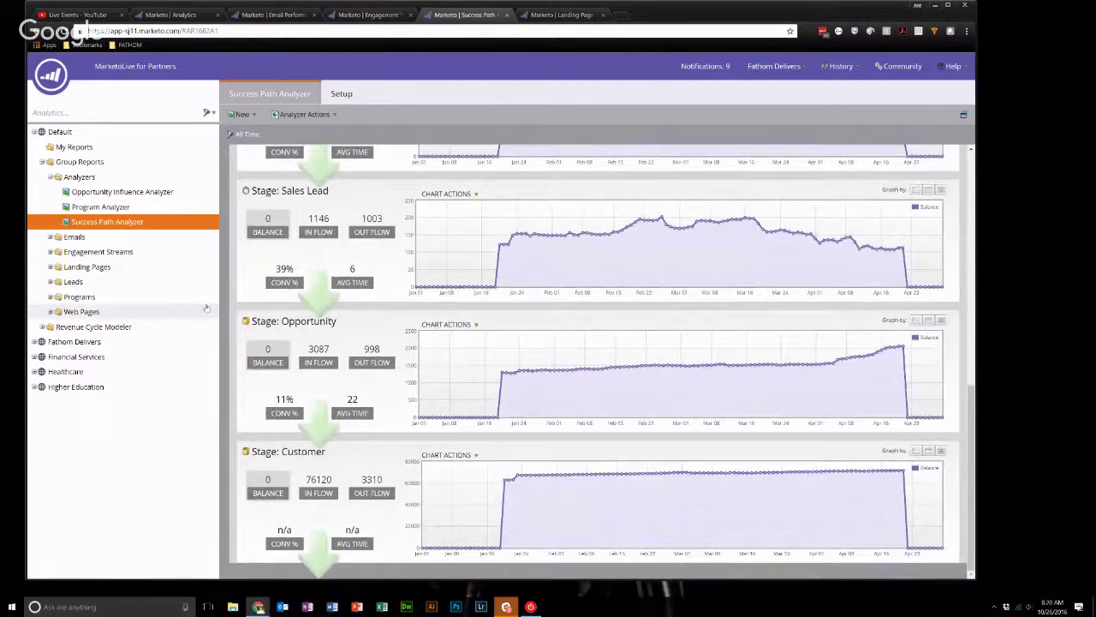
{"action": "scroll", "coordinate": [372, 360], "scroll_direction": "up", "scroll_amount": 10}
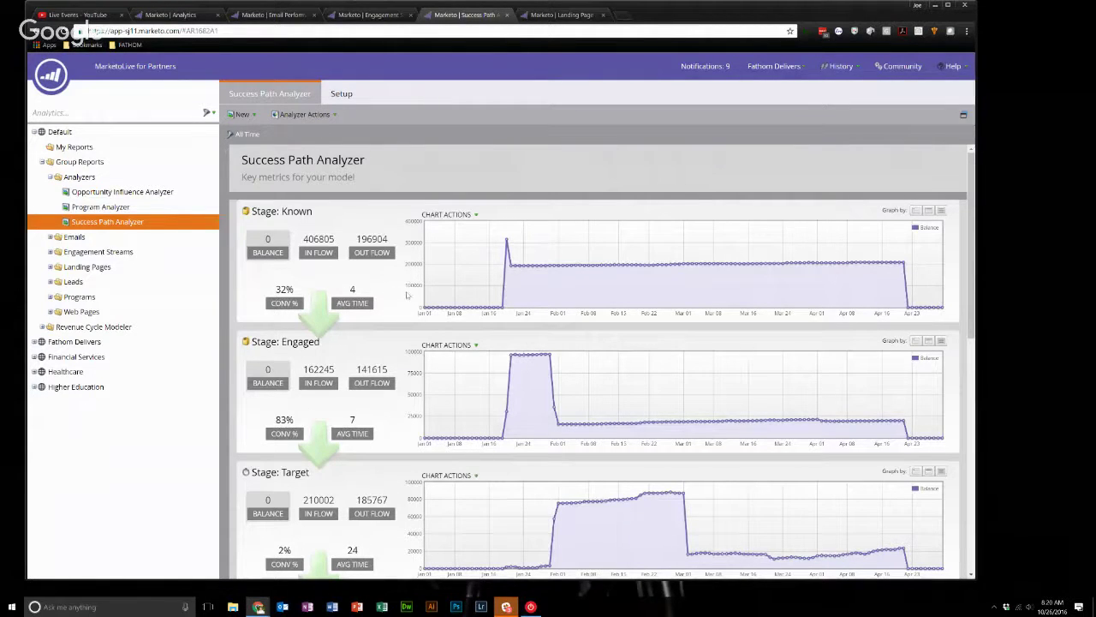
{"action": "scroll", "coordinate": [407, 296], "scroll_direction": "down", "scroll_amount": 2}
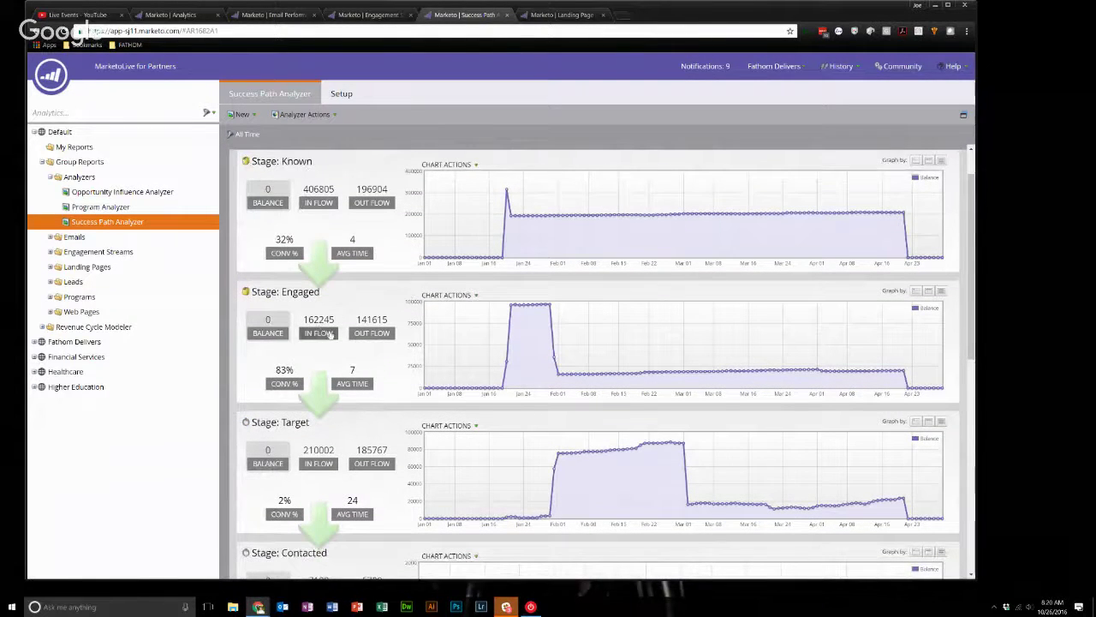
{"action": "scroll", "coordinate": [328, 335], "scroll_direction": "down", "scroll_amount": 1}
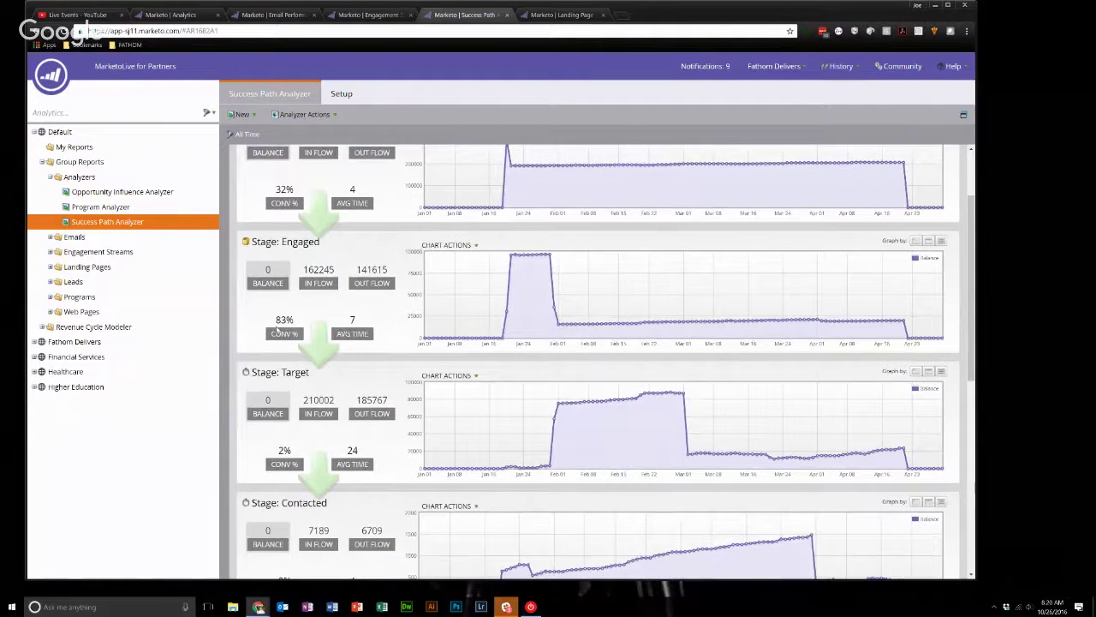
{"action": "scroll", "coordinate": [328, 361], "scroll_direction": "down", "scroll_amount": 3}
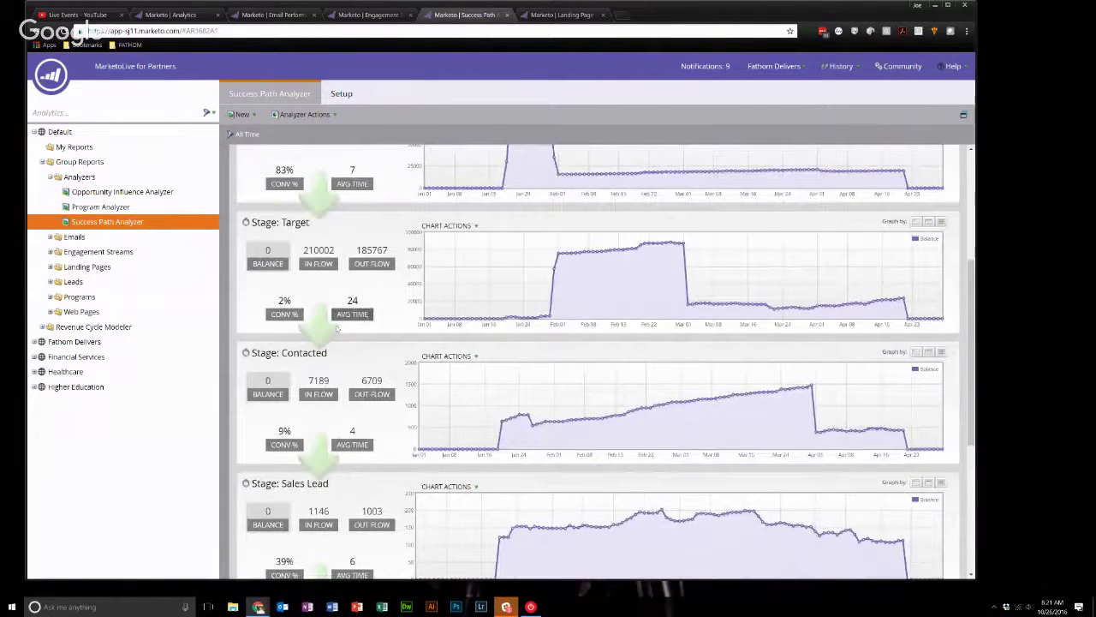
{"action": "scroll", "coordinate": [349, 344], "scroll_direction": "down", "scroll_amount": 2}
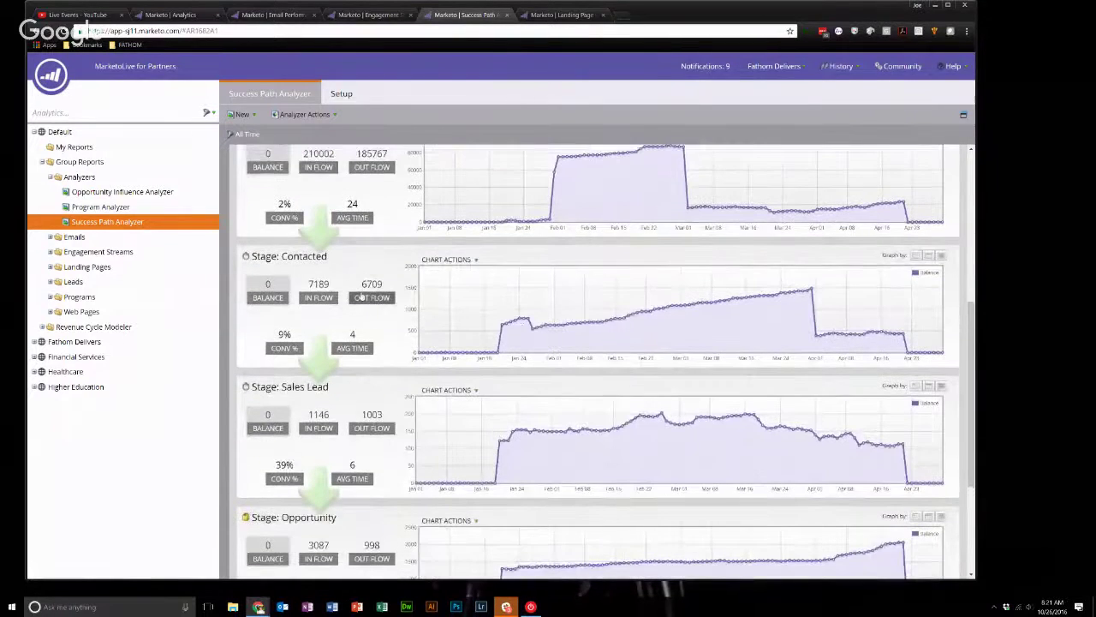
{"action": "scroll", "coordinate": [330, 321], "scroll_direction": "up", "scroll_amount": 3}
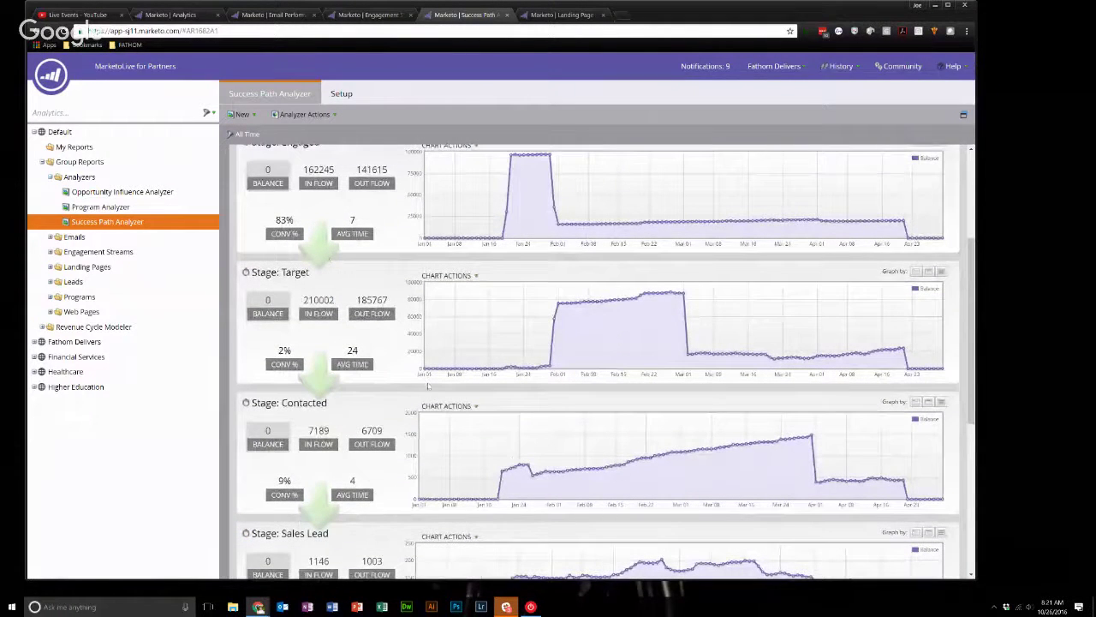
{"action": "scroll", "coordinate": [360, 343], "scroll_direction": "up", "scroll_amount": 3}
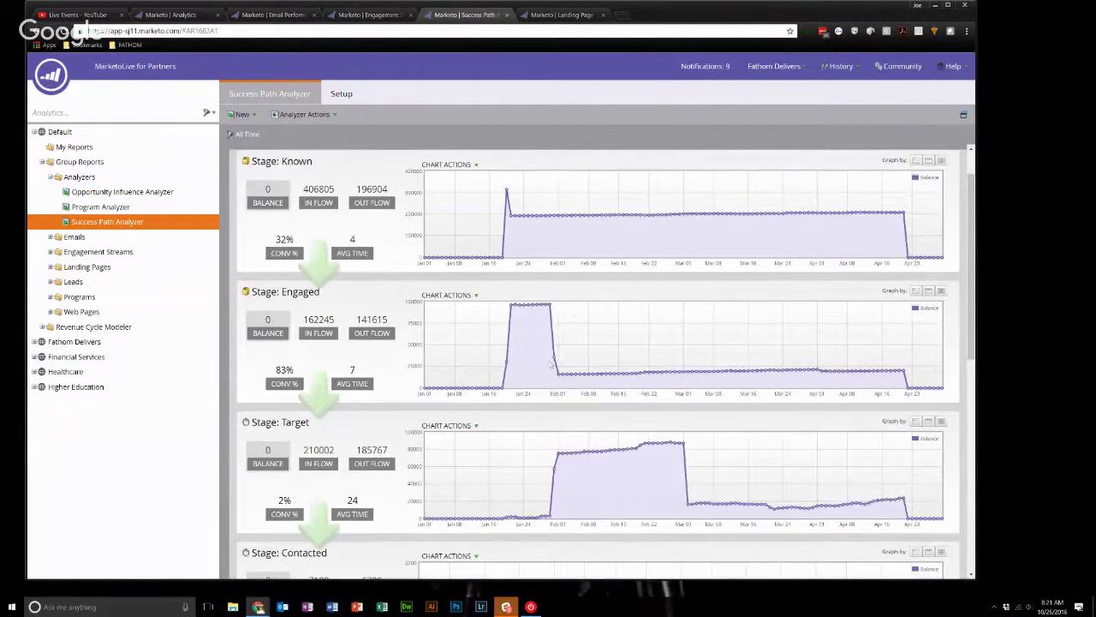
{"action": "scroll", "coordinate": [706, 384], "scroll_direction": "up", "scroll_amount": 1}
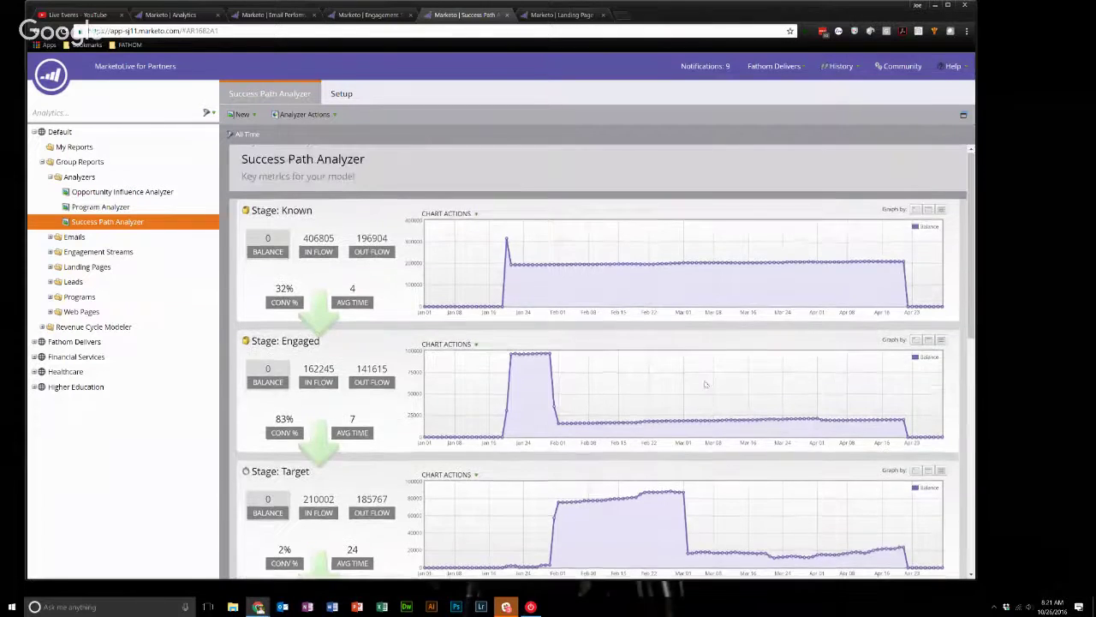
{"action": "scroll", "coordinate": [705, 384], "scroll_direction": "down", "scroll_amount": 5}
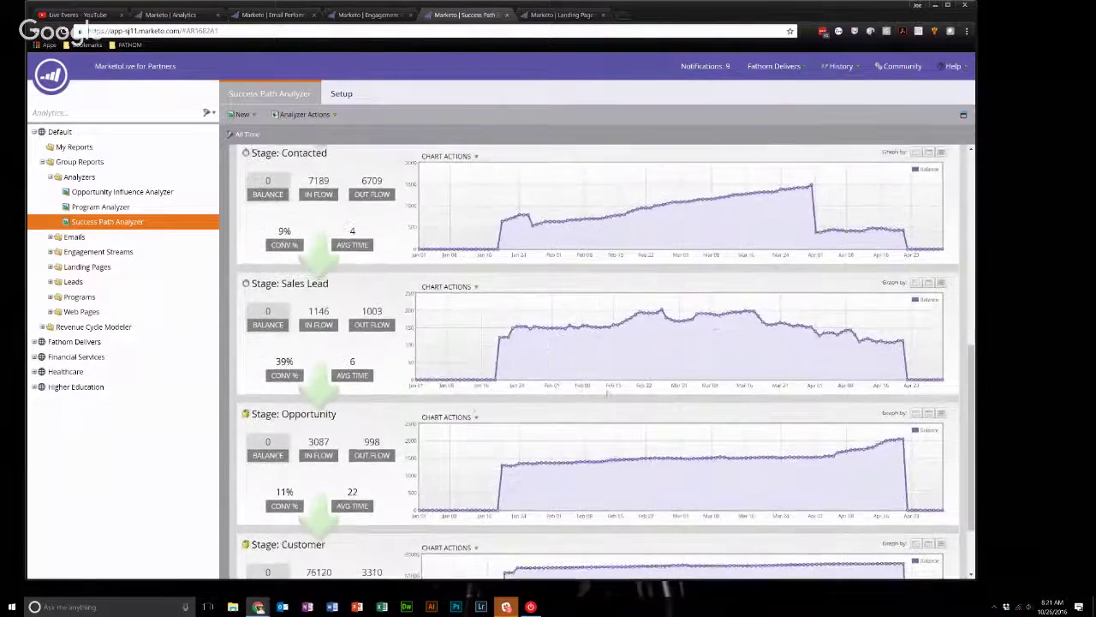
{"action": "scroll", "coordinate": [608, 391], "scroll_direction": "down", "scroll_amount": 2}
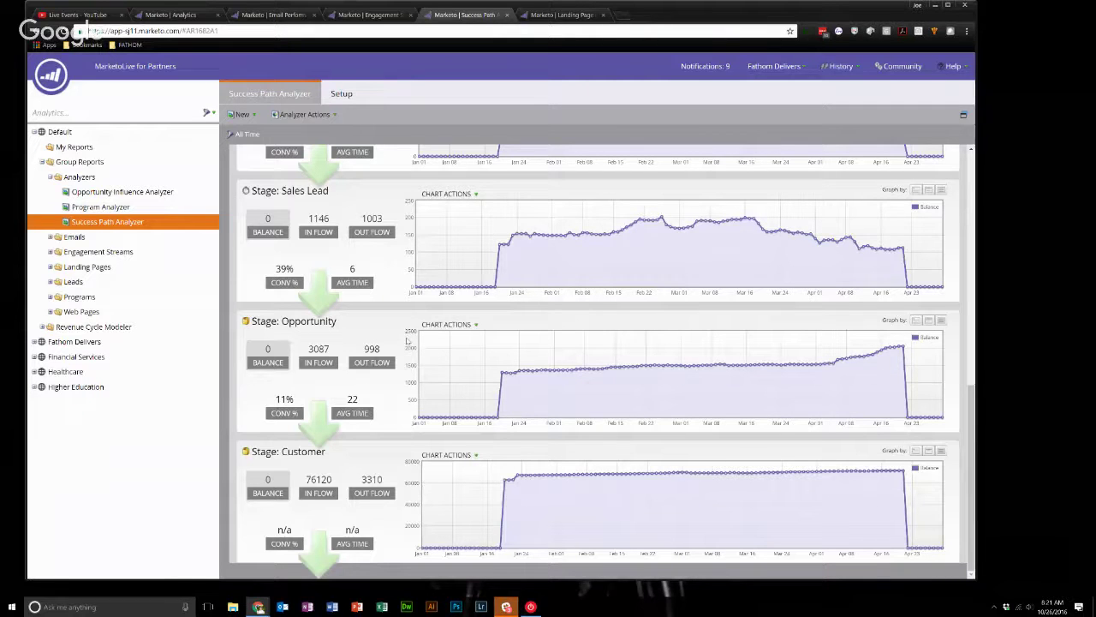
{"action": "scroll", "coordinate": [368, 440], "scroll_direction": "up", "scroll_amount": 5}
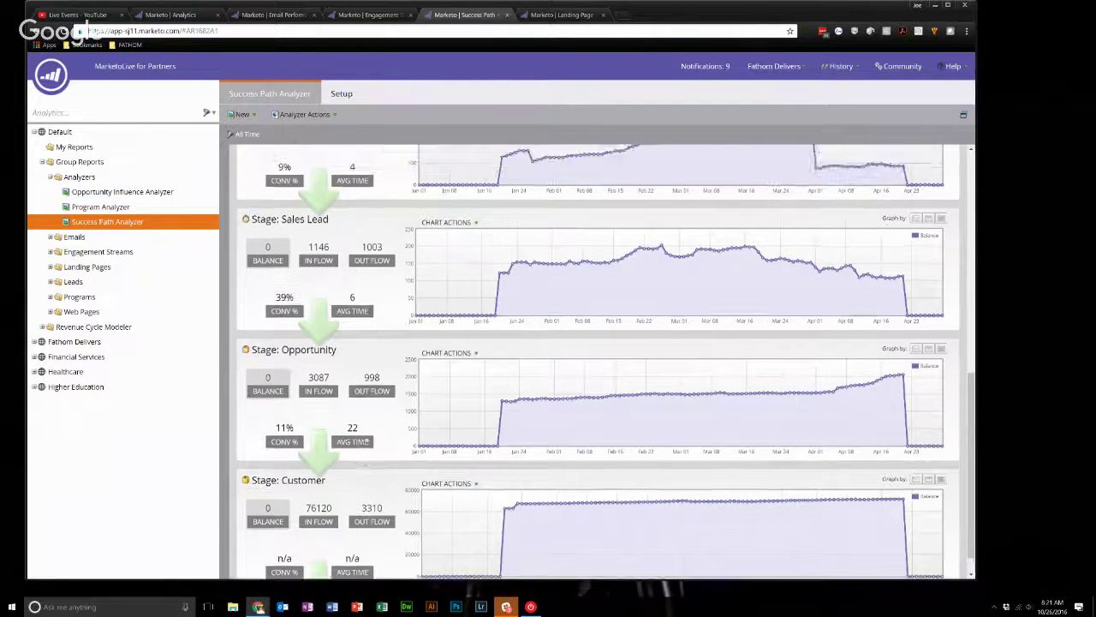
{"action": "scroll", "coordinate": [374, 440], "scroll_direction": "up", "scroll_amount": 3}
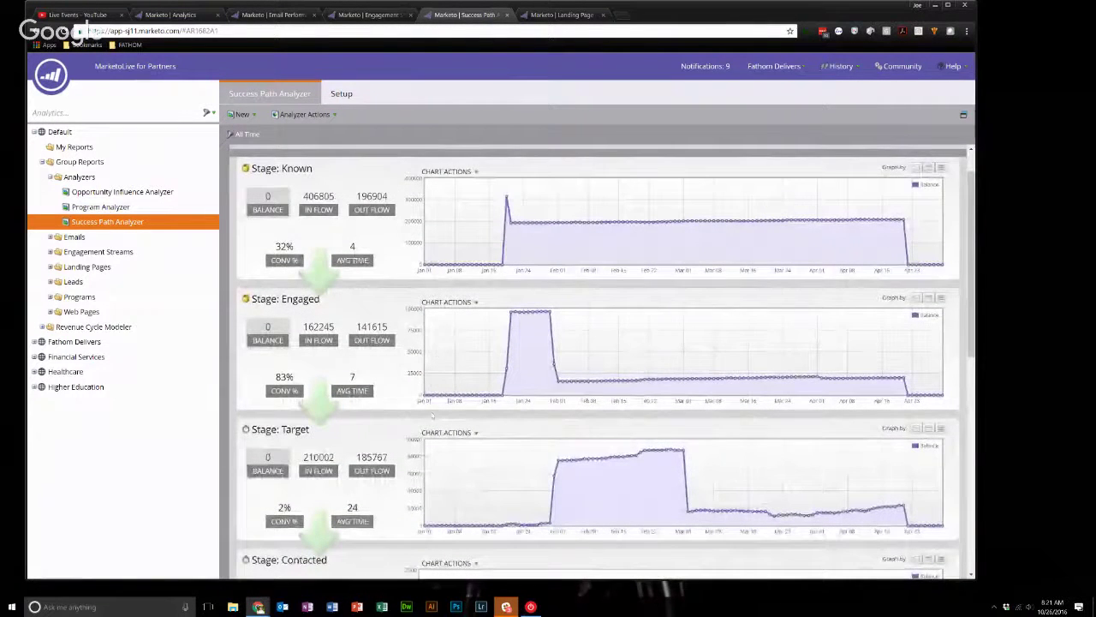
{"action": "scroll", "coordinate": [332, 310], "scroll_direction": "up", "scroll_amount": 1}
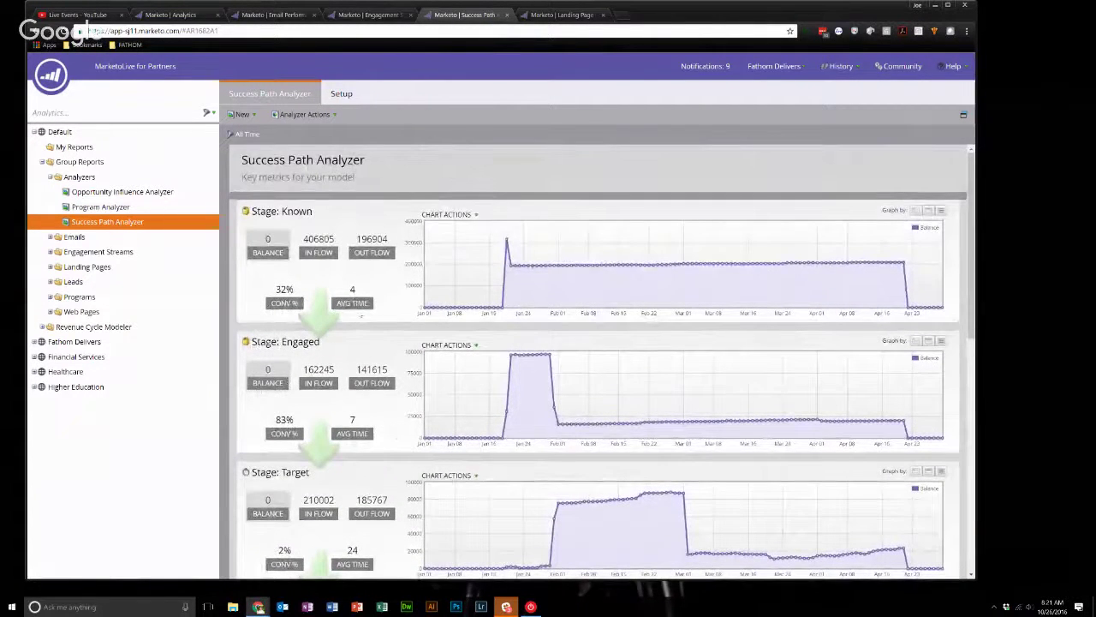
{"action": "left_click", "coordinate": [338, 93]}
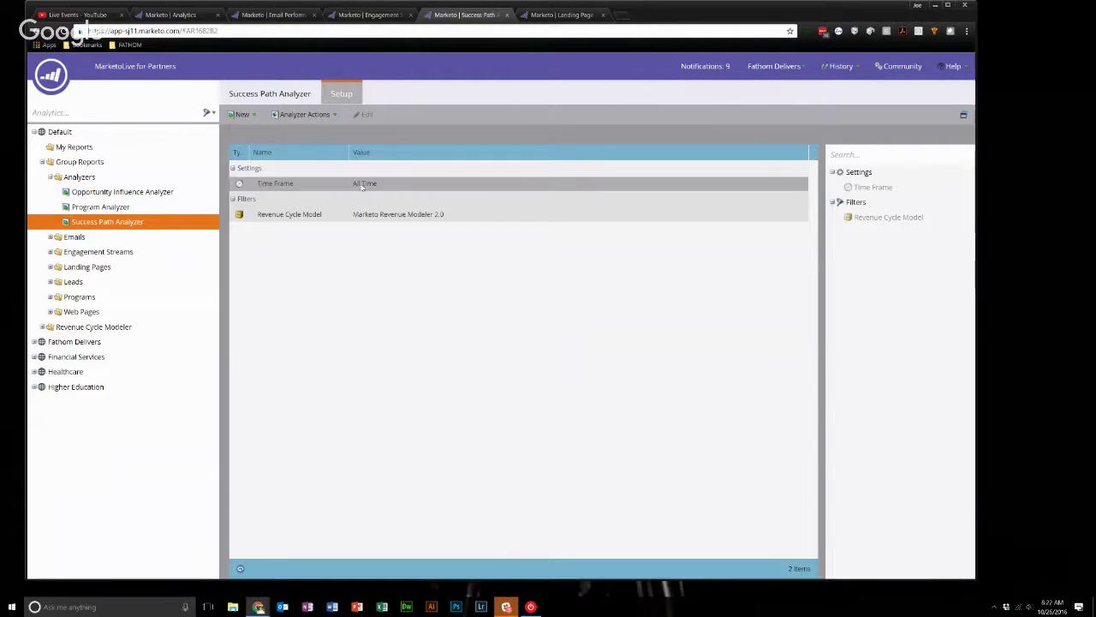
Inspect the Revenue Cycle Model filter, leave it at Marketo Revenue Modeler 2.0, and return to the charts.
{"action": "double_click", "coordinate": [445, 217]}
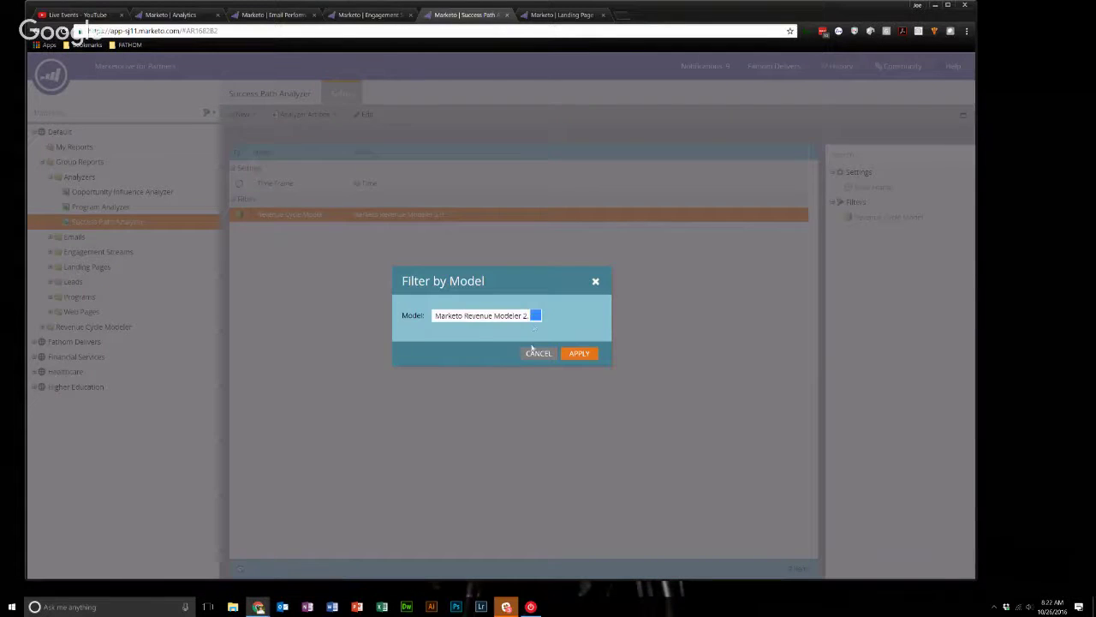
{"action": "left_click", "coordinate": [537, 354]}
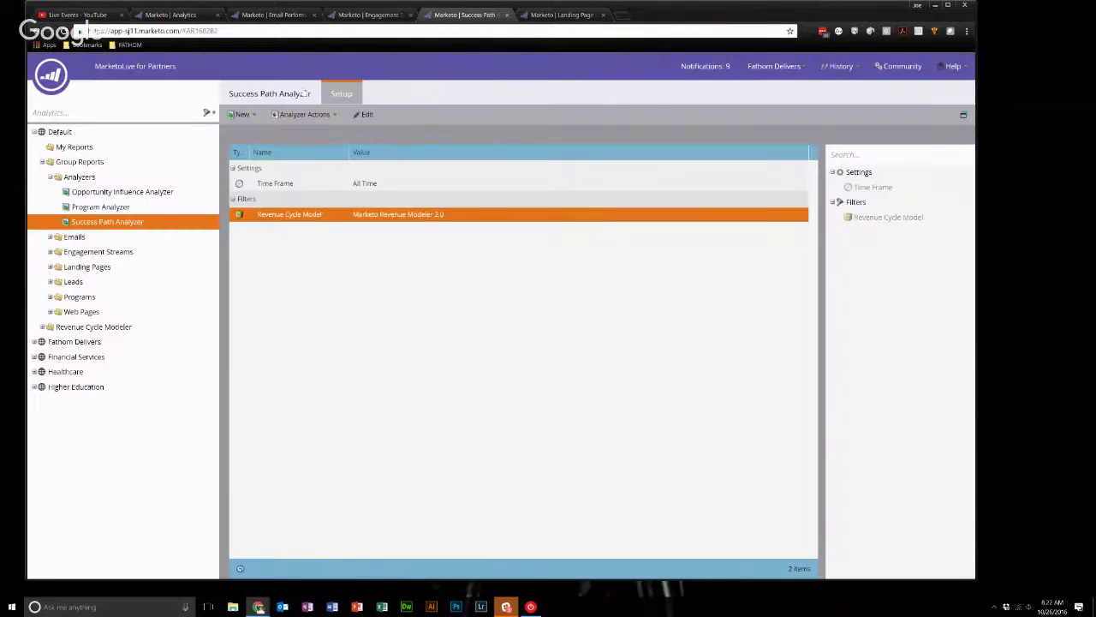
{"action": "left_click", "coordinate": [304, 94]}
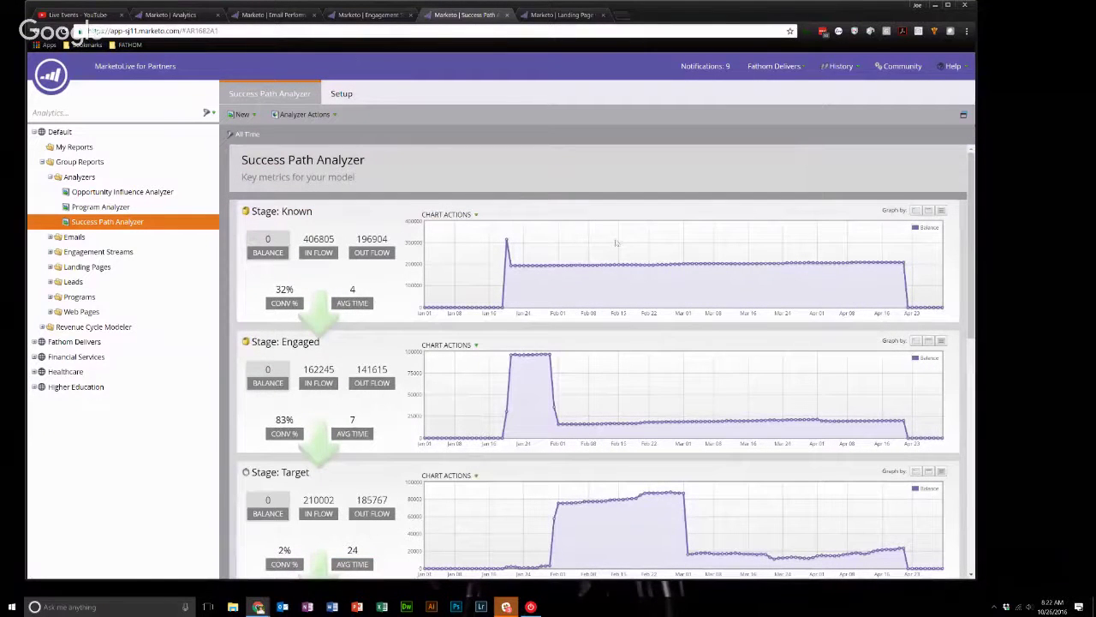
Return to the 'Marketo | Analytics' home with report types like Leads By Status.
{"action": "left_click", "coordinate": [172, 14]}
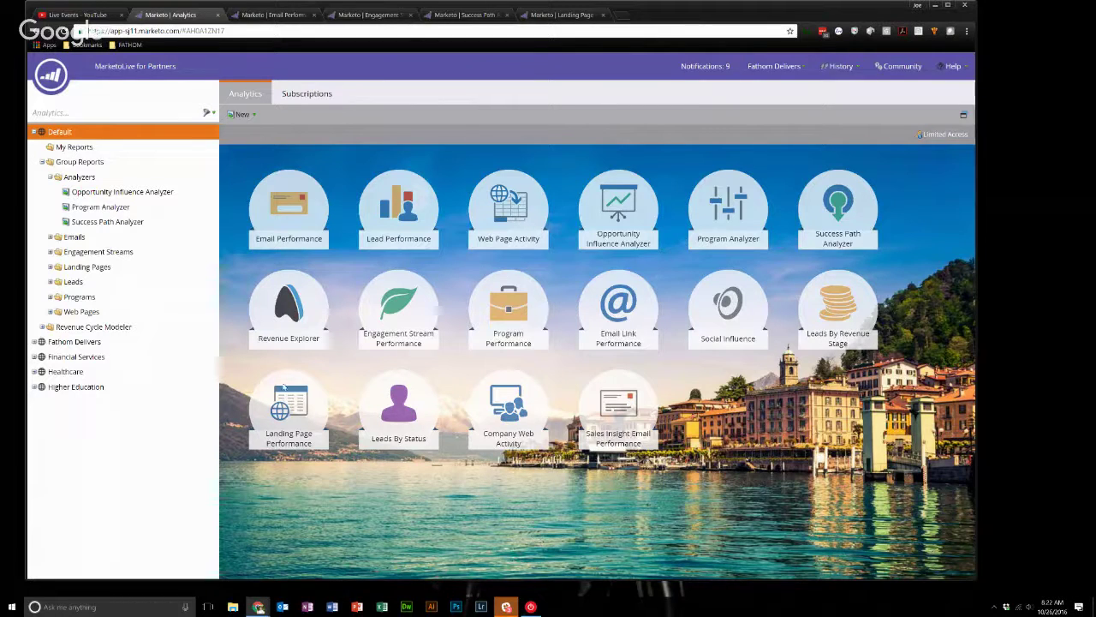
Switch to the 'Marketo | Landing Page' Performance report tab.
{"action": "left_click", "coordinate": [539, 16]}
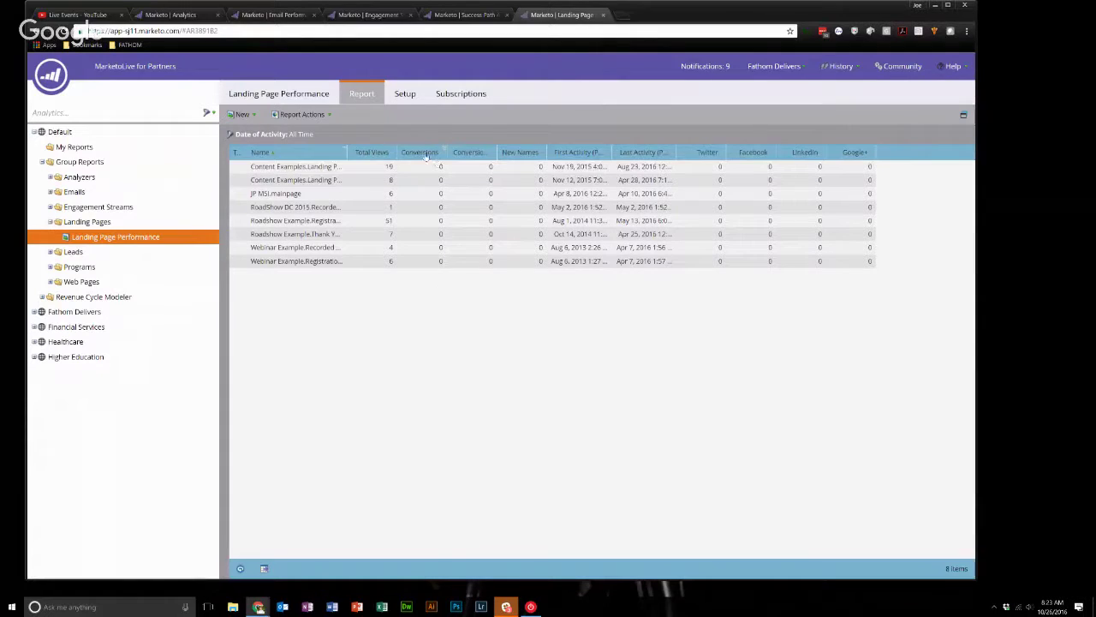
Widen the Conversions % column and sort landing pages by Total Views descending.
{"action": "left_click", "coordinate": [469, 154]}
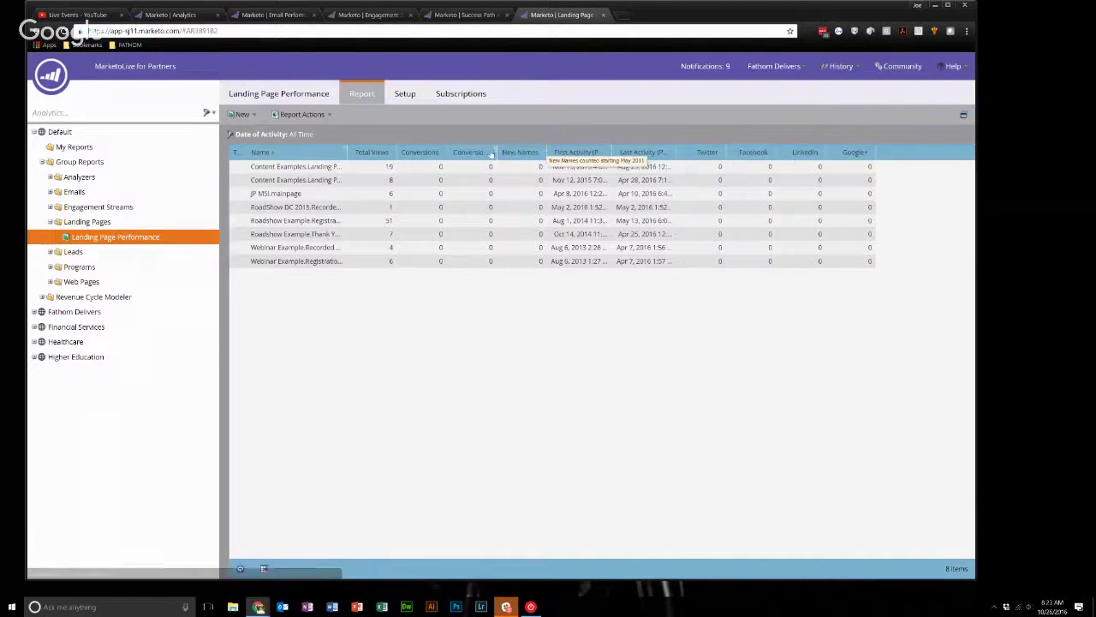
{"action": "left_click_drag", "start_coordinate": [494, 155], "coordinate": [519, 162]}
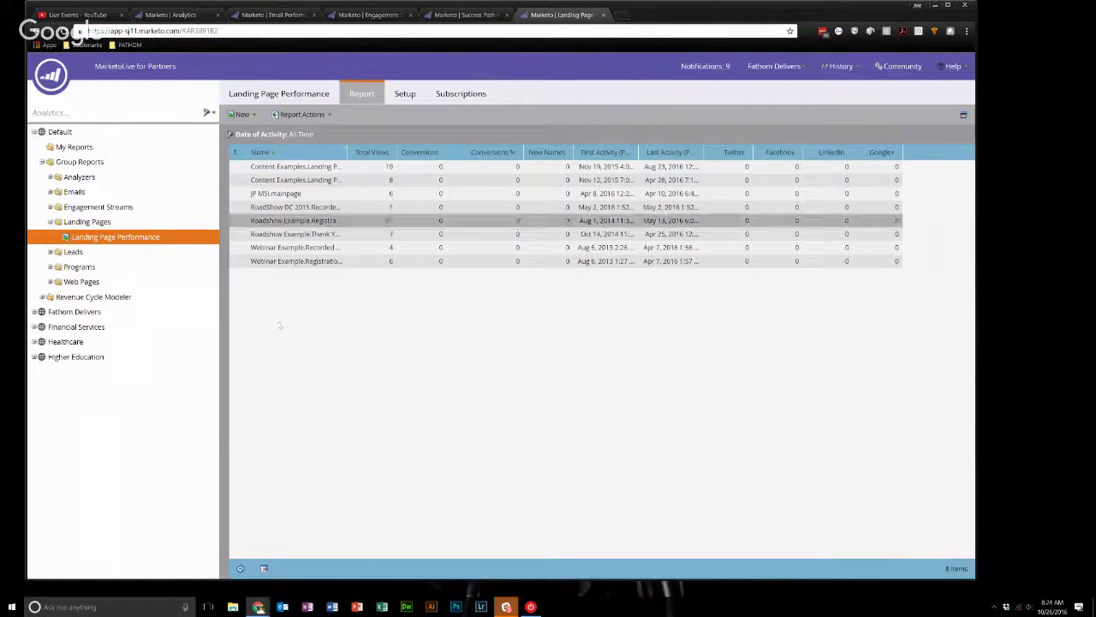
{"action": "left_click", "coordinate": [386, 152]}
{"action": "left_click", "coordinate": [390, 160]}
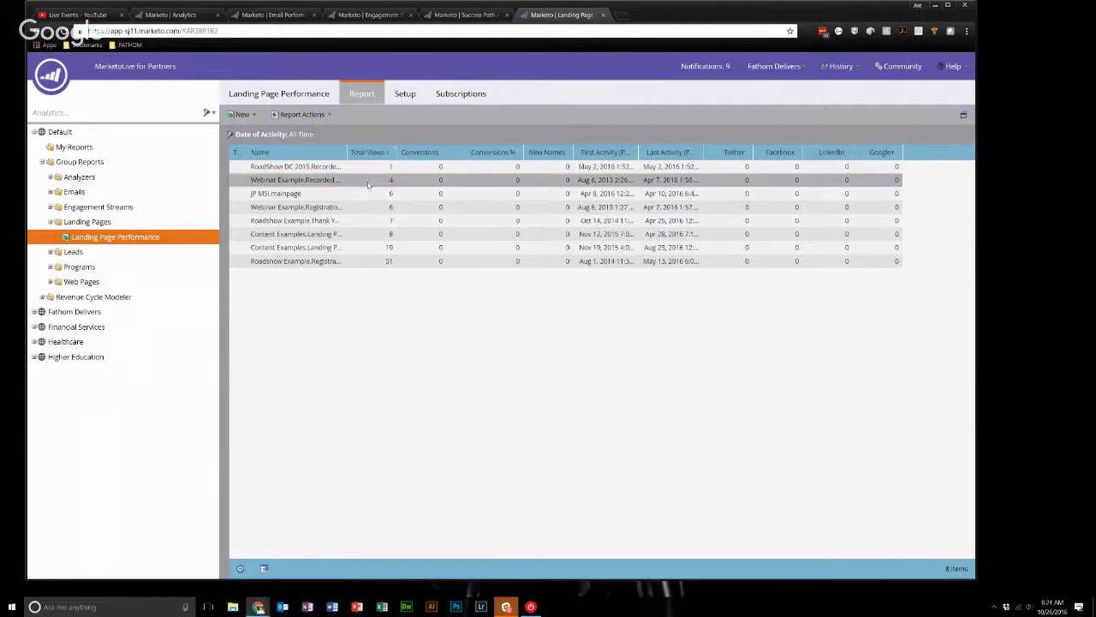
{"action": "left_click", "coordinate": [387, 152]}
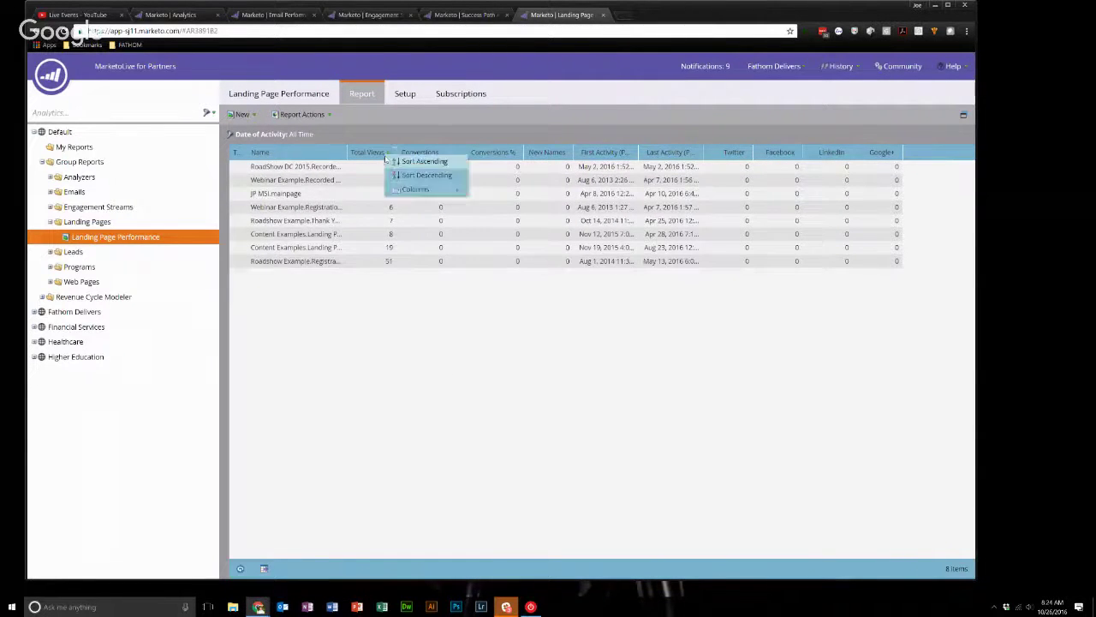
{"action": "left_click", "coordinate": [396, 174]}
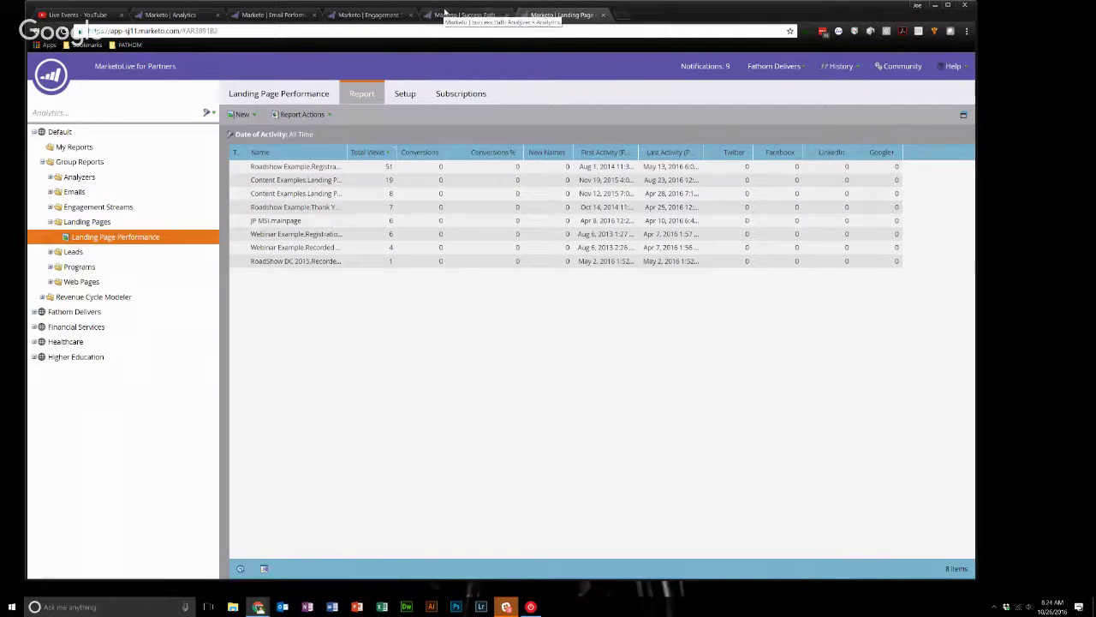
Go back to the Analytics home, then bring the Hangouts broadcast window forward.
{"action": "key", "text": "ctrl+2"}
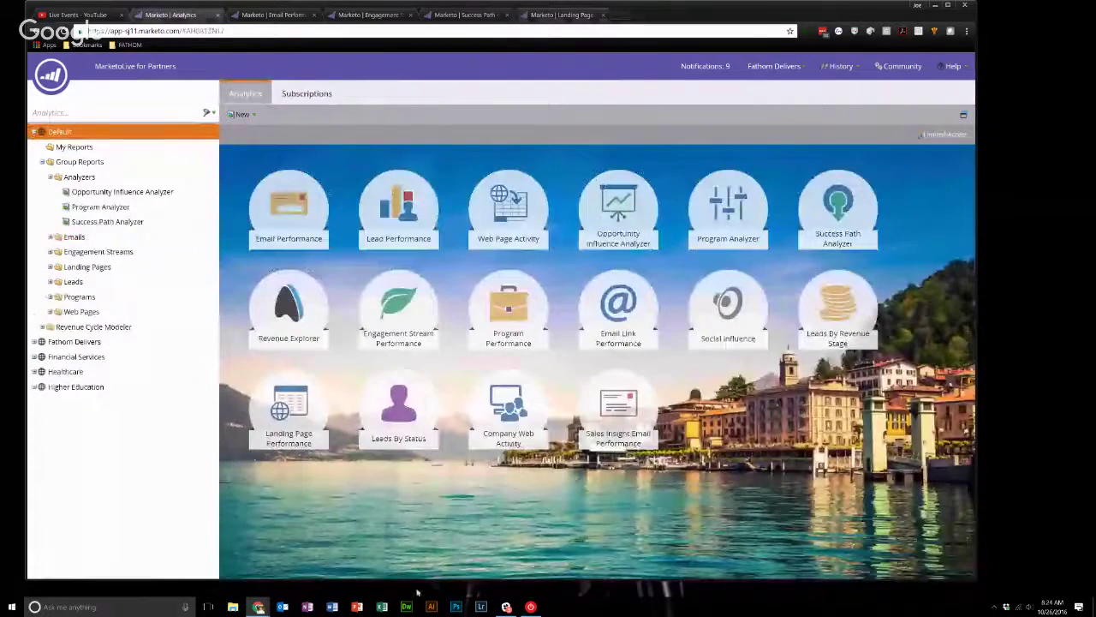
{"action": "mouse_move", "coordinate": [259, 606]}
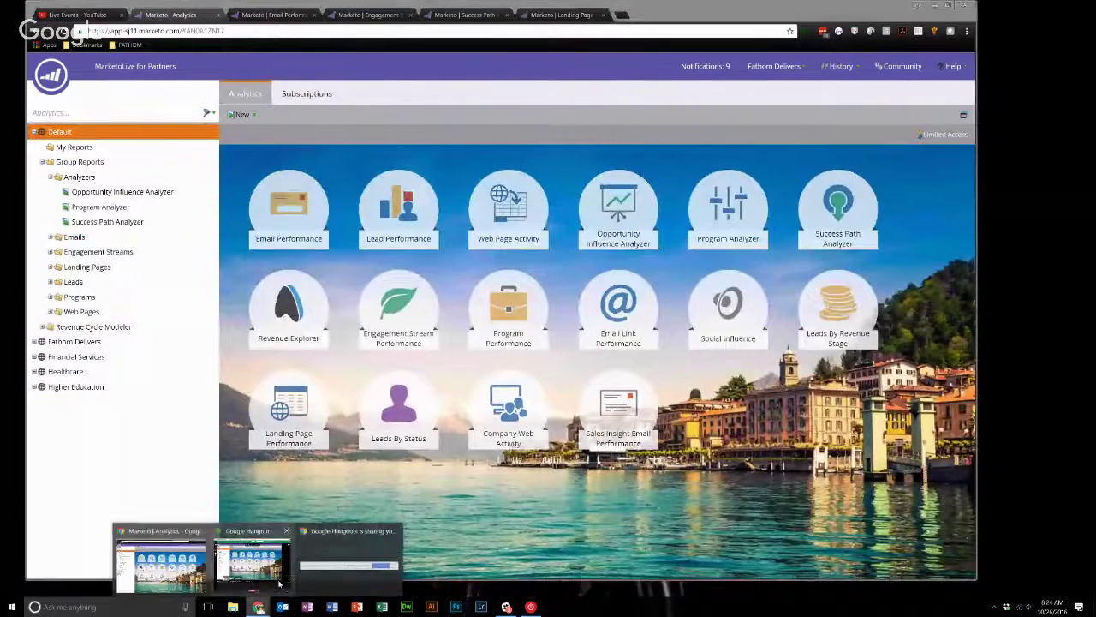
{"action": "left_click", "coordinate": [279, 583]}
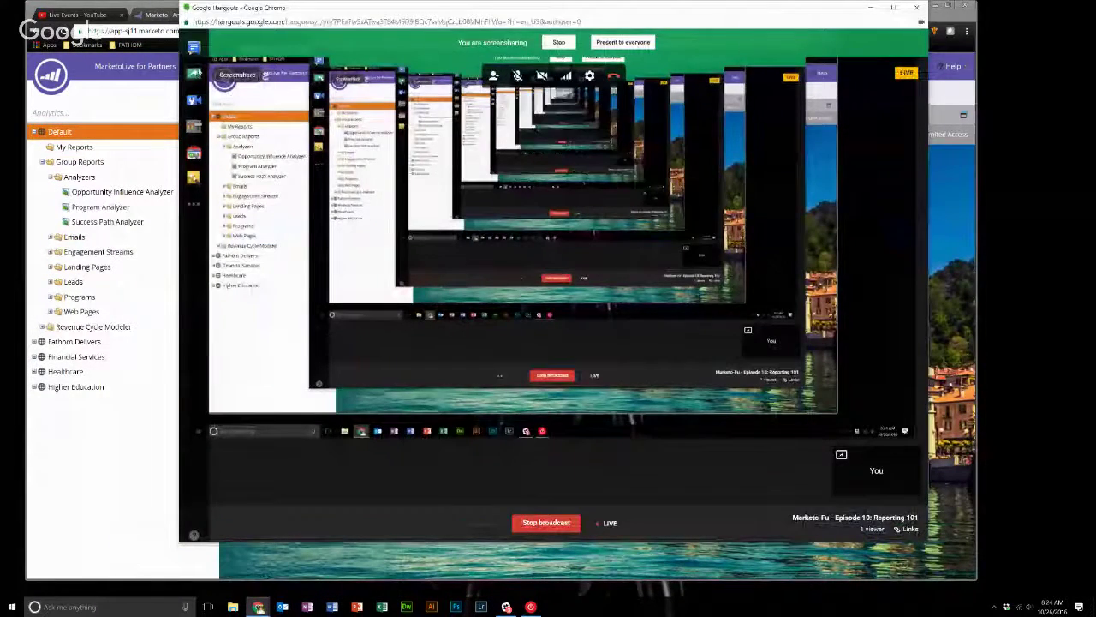